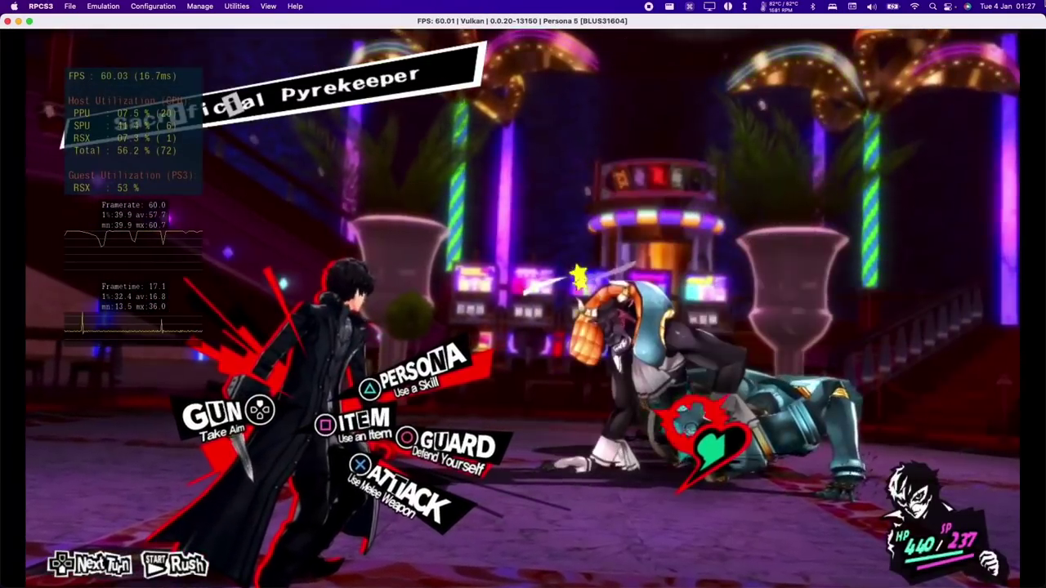
pyautogui.press('v')
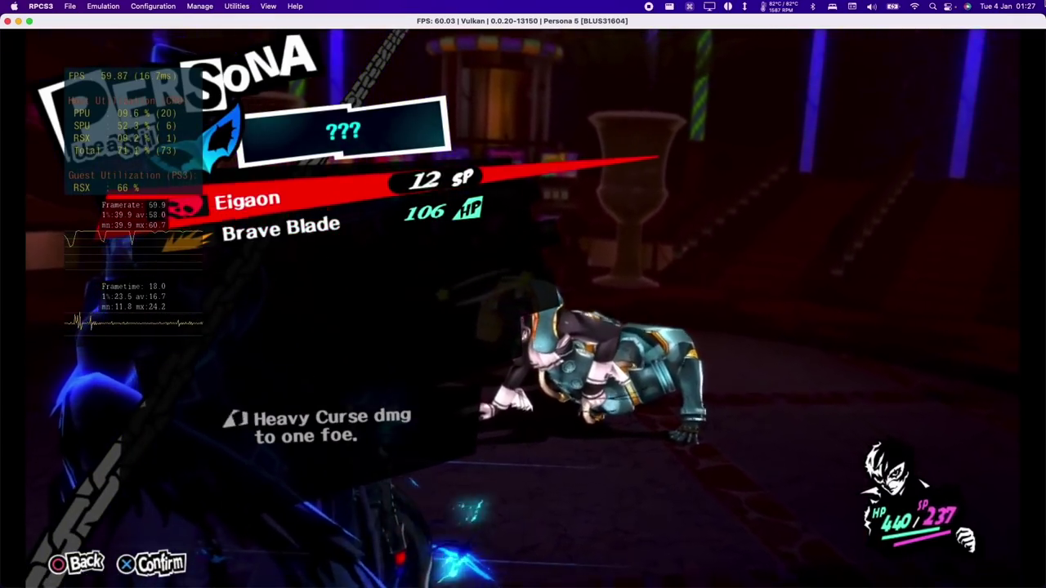
pyautogui.press('c')
pyautogui.press('c')
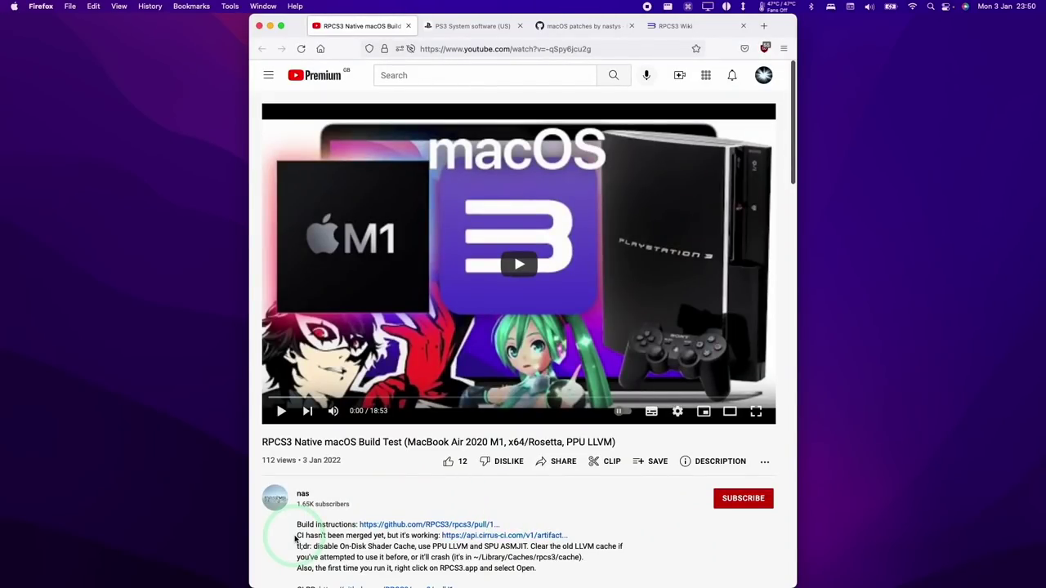
# Step: Download rpcs3-v0.0.20-13150-c60e15e6_macos.dmg from the Cirrus CI link in the video description and save the file
pyautogui.moveTo(295, 539); pyautogui.dragTo(557, 538)
pyautogui.click(453, 539)
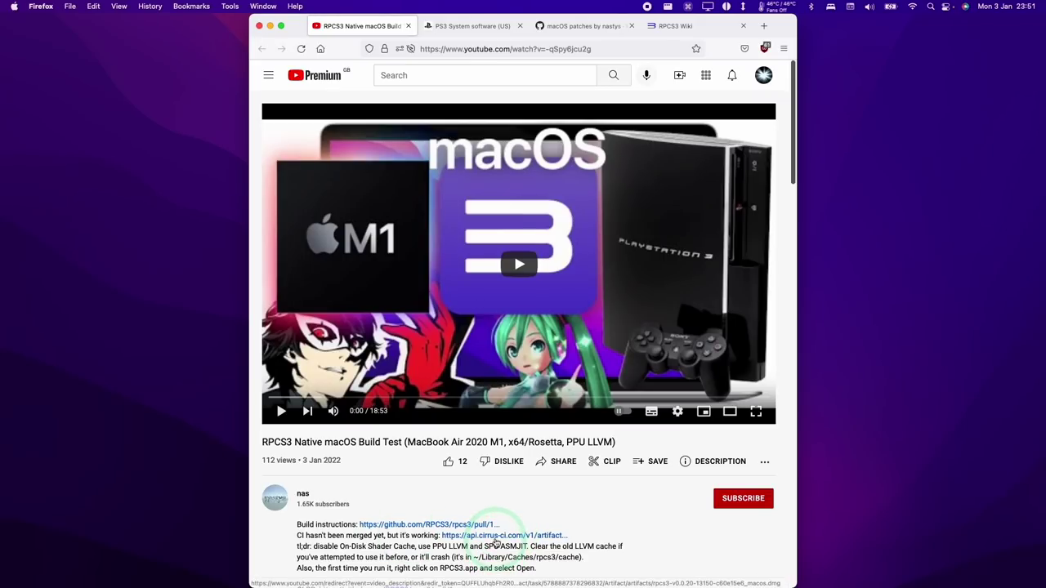
pyautogui.click(503, 535)
pyautogui.click(803, 296)
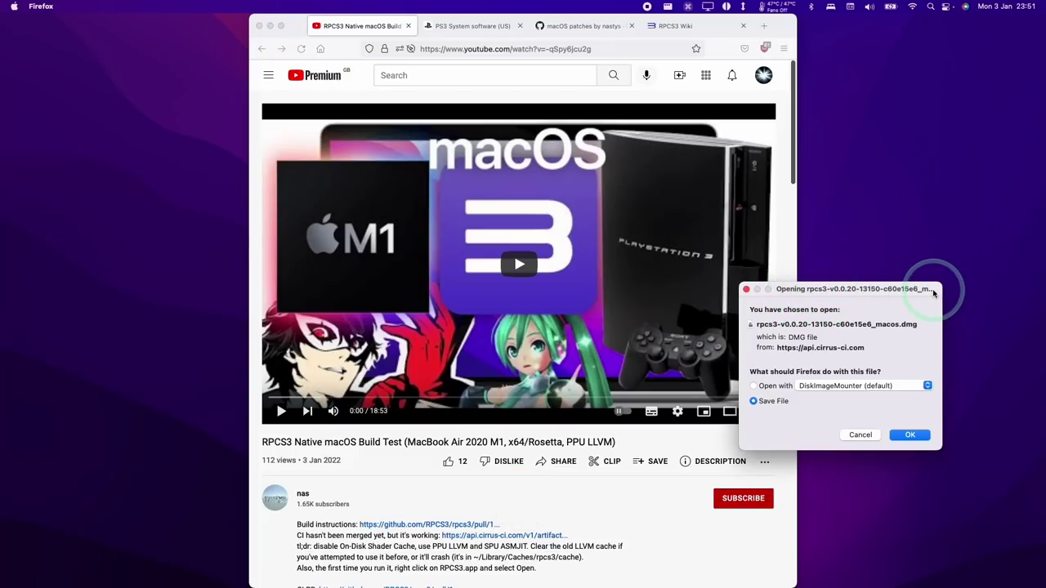
pyautogui.click(908, 434)
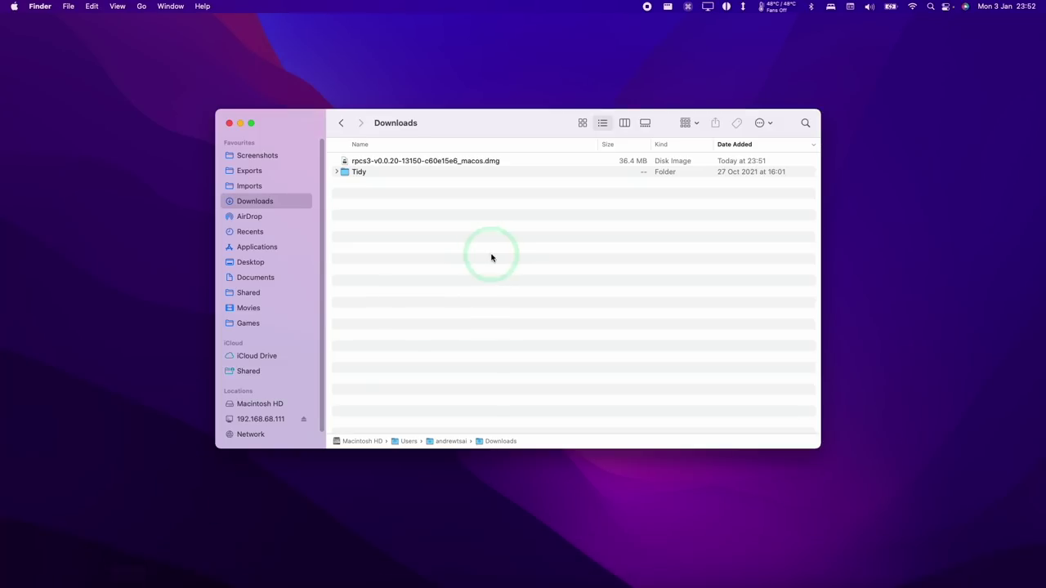
# Step: Mount the downloaded RPCS3 disk image from the Downloads folder and copy RPCS3 into Applications
pyautogui.click(367, 161)
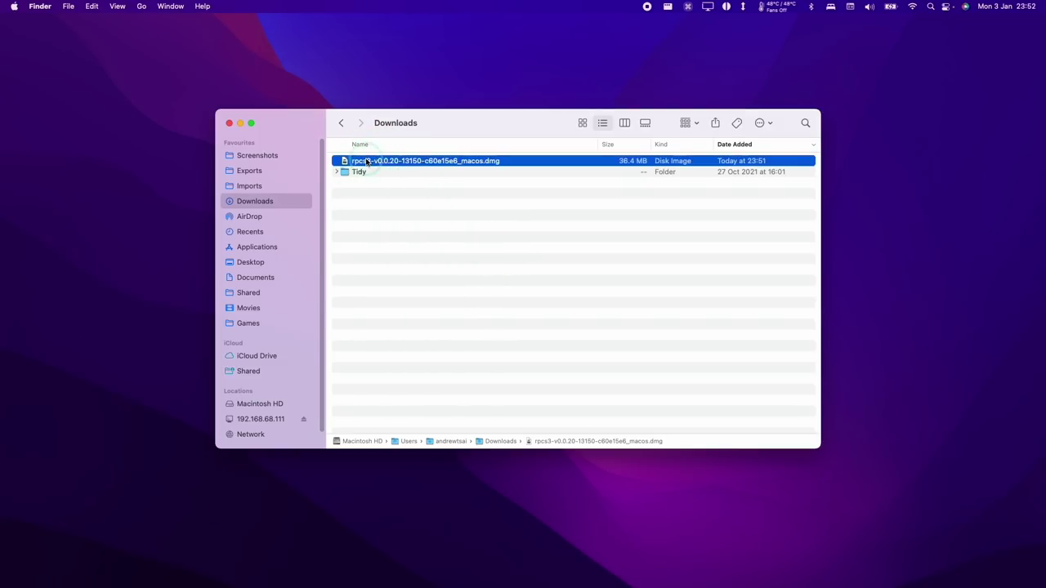
pyautogui.click(366, 162)
pyautogui.click(439, 193)
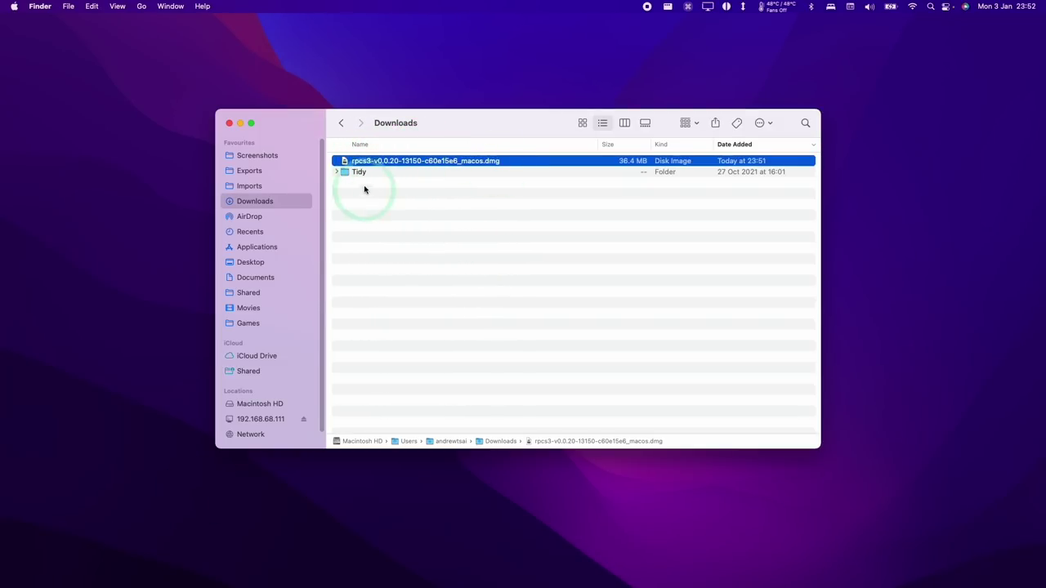
pyautogui.doubleClick(485, 163)
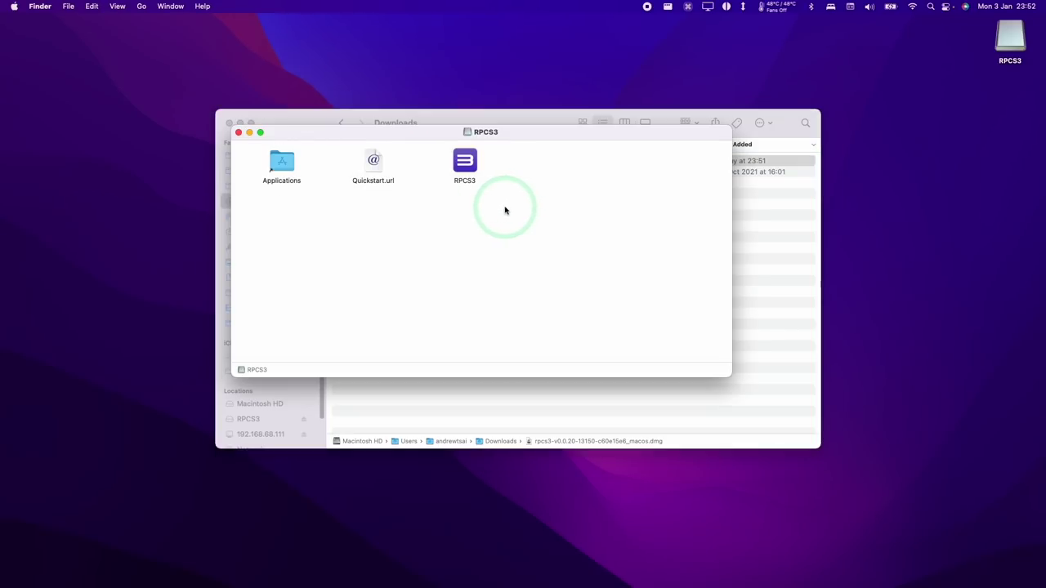
pyautogui.click(464, 168)
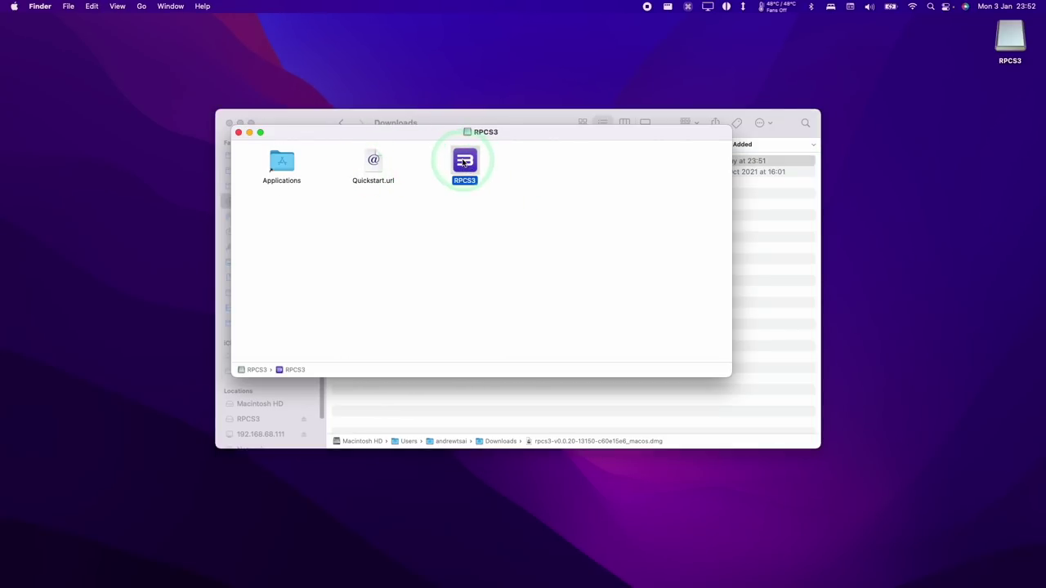
pyautogui.moveTo(463, 163); pyautogui.dragTo(279, 162)
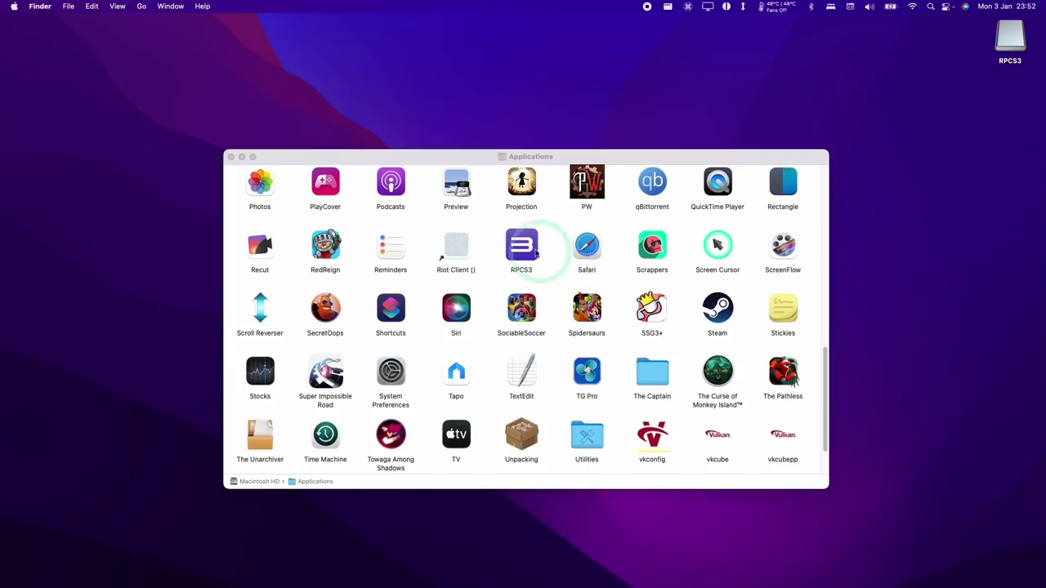
# Step: Try to launch RPCS3 normally from the Applications folder
pyautogui.scroll(2, 531, 318)
pyautogui.click(531, 323)
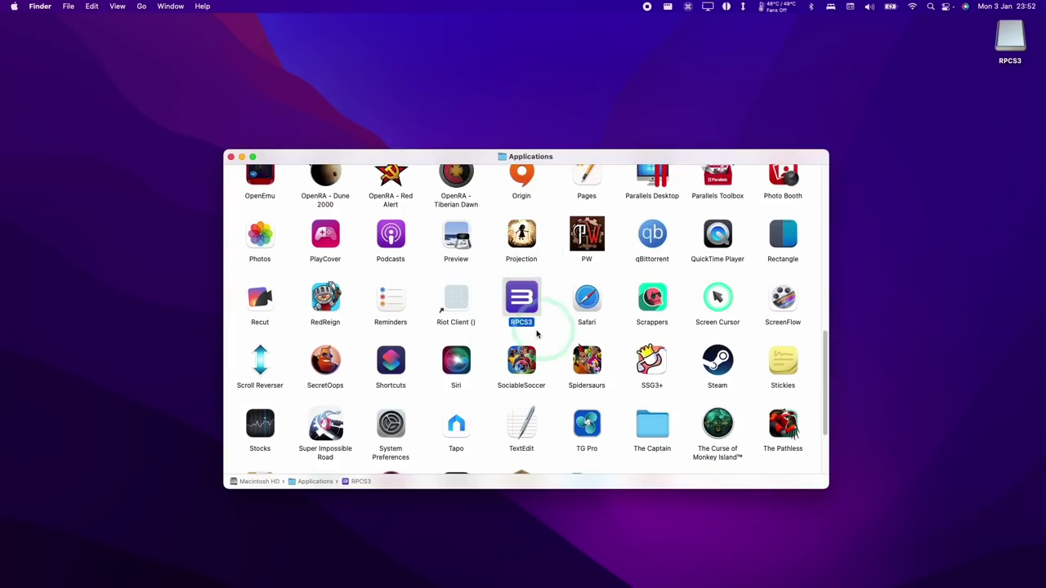
pyautogui.doubleClick(523, 299)
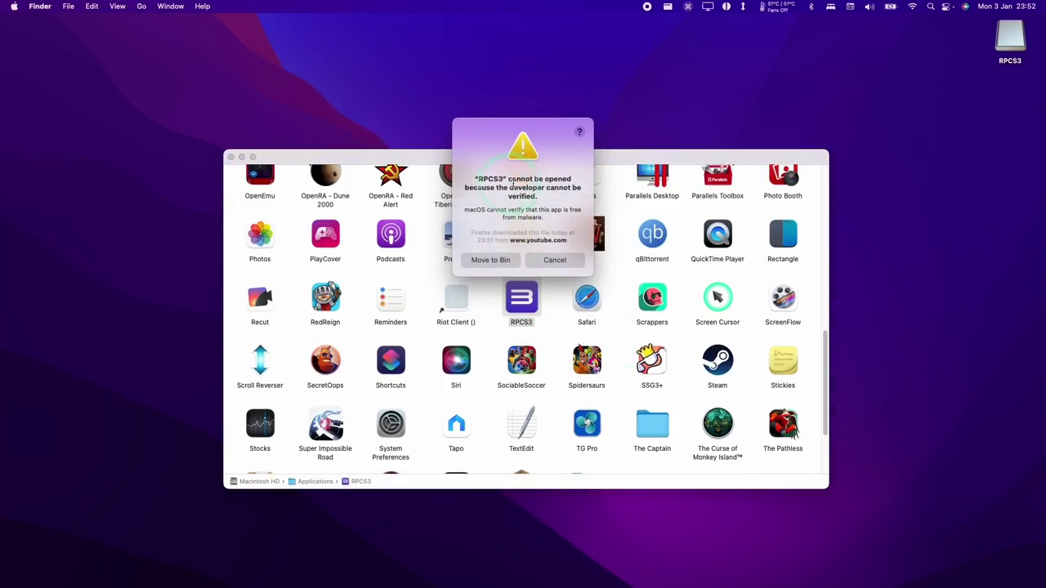
pyautogui.click(529, 260)
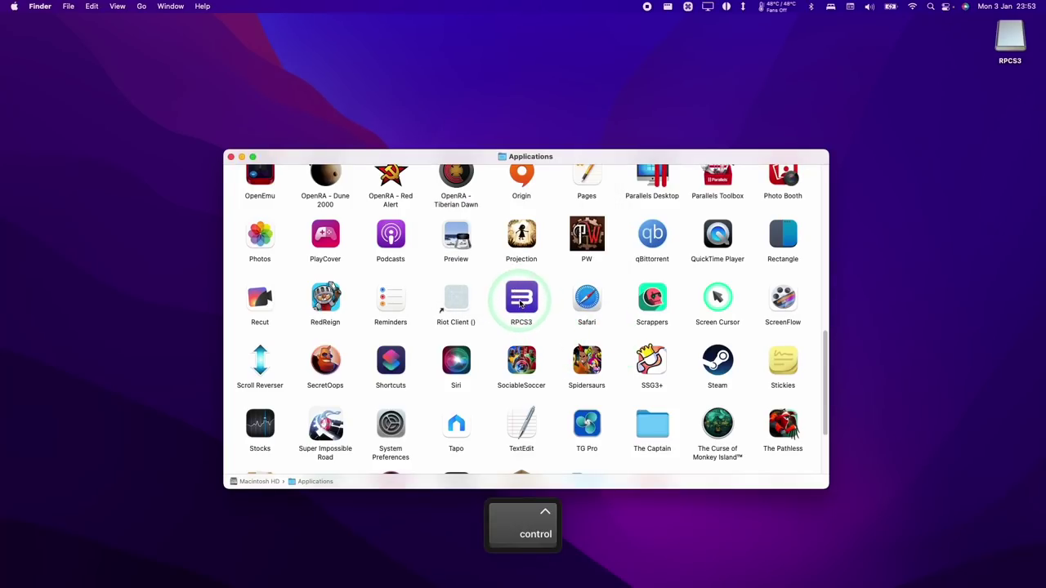
# Step: Open RPCS3 from the Applications folder by overriding the unverified developer check
pyautogui.keyDown('ctrl'); pyautogui.click(524, 301); pyautogui.keyUp('ctrl')
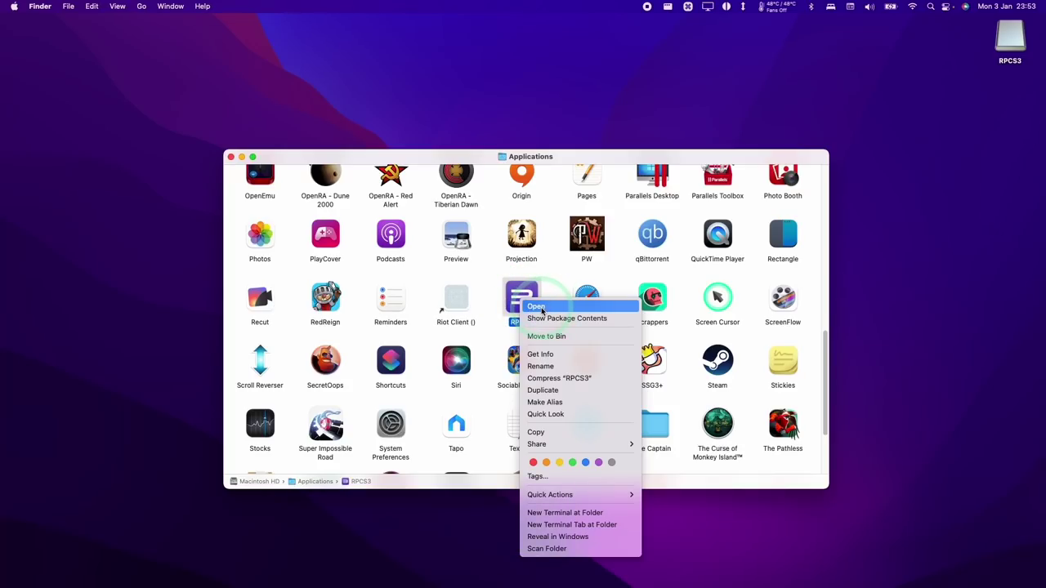
pyautogui.click(541, 309)
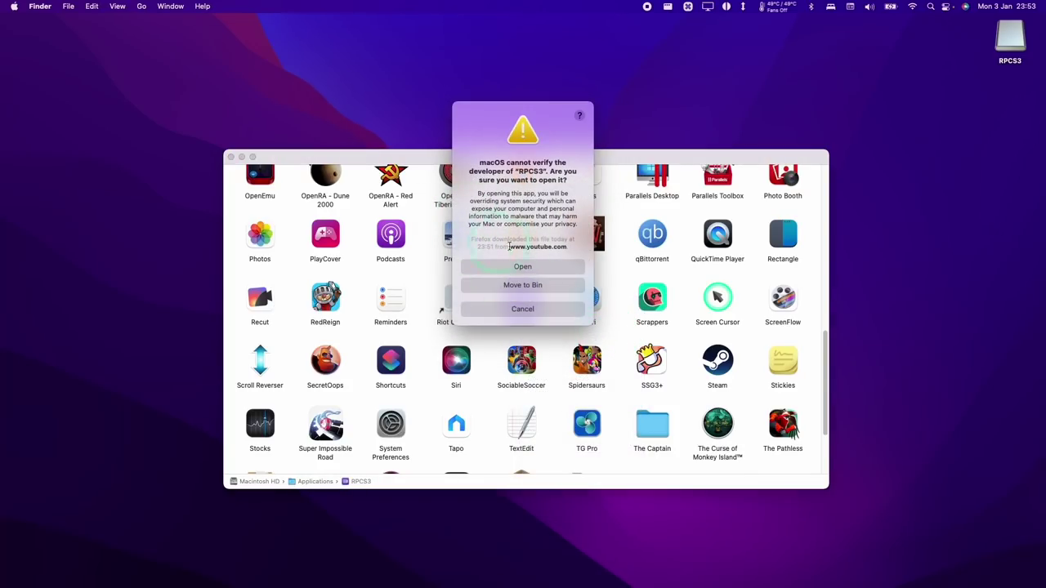
pyautogui.click(516, 269)
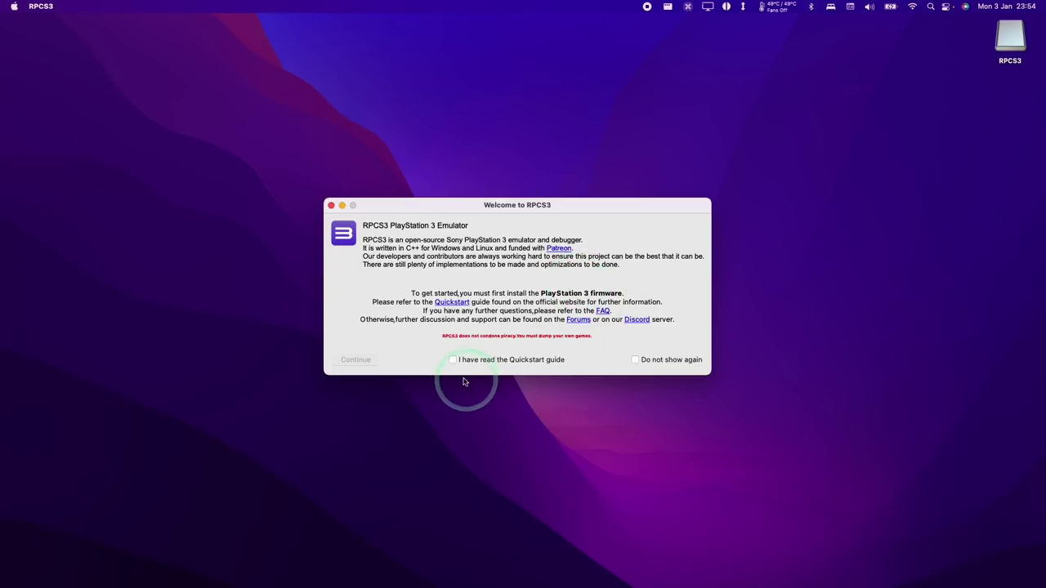
# Step: Confirm having read the Quickstart guide, hide the welcome dialog for future launches, and accept the unofficial build
pyautogui.click(452, 361)
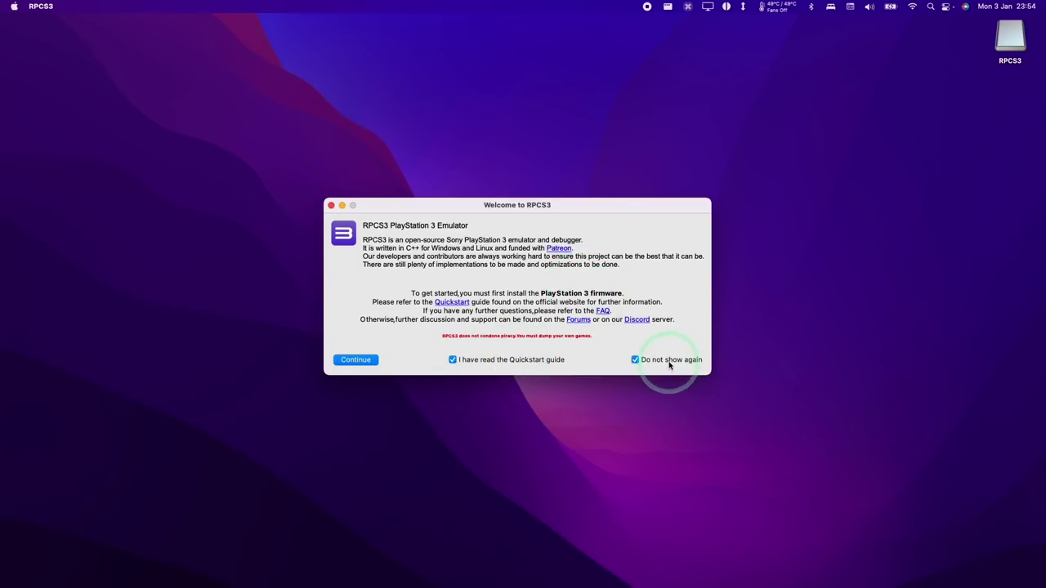
pyautogui.click(355, 359)
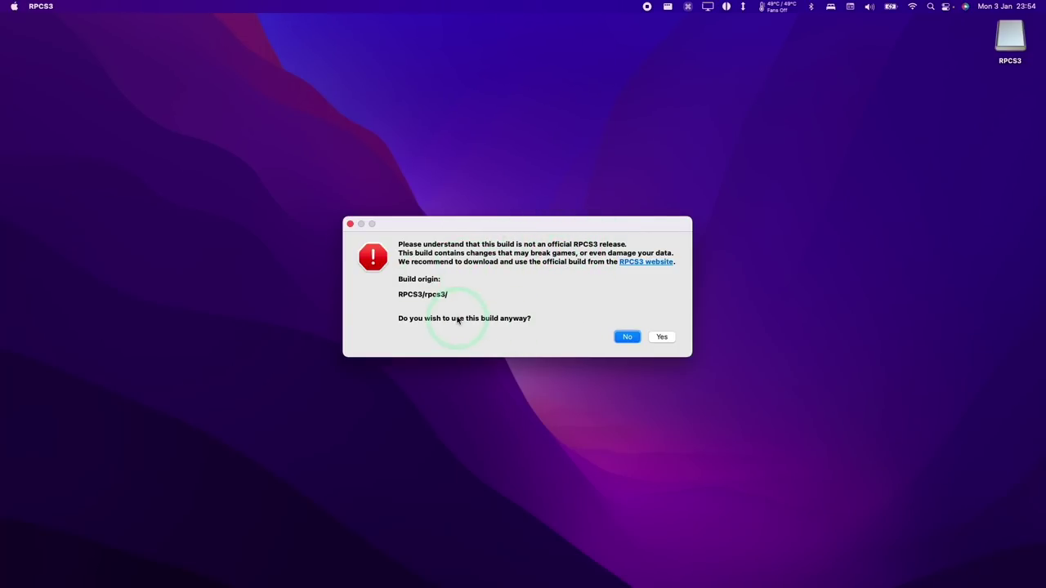
pyautogui.click(662, 337)
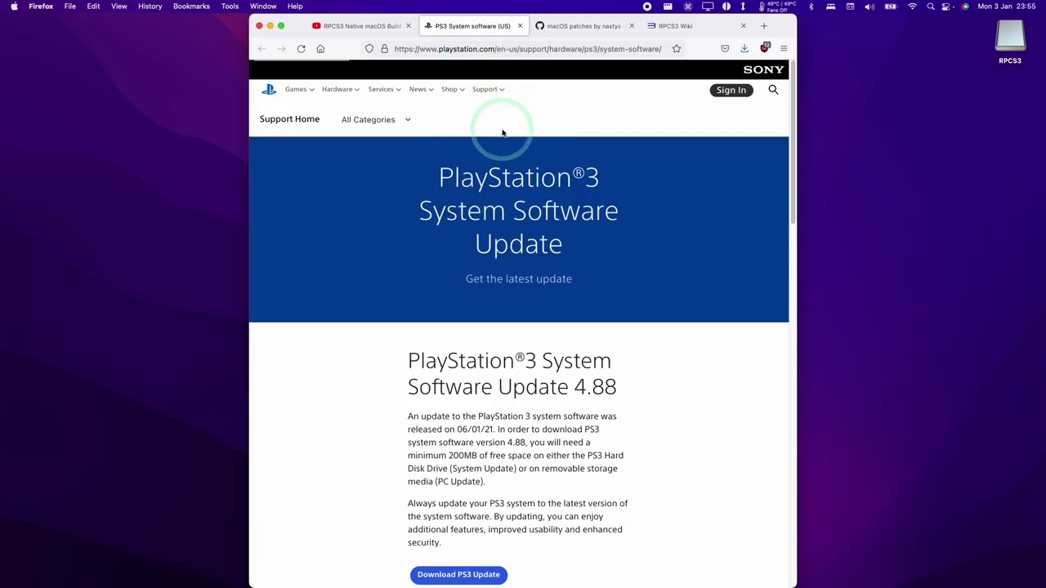
# Step: Request the PS3 System Software Update 4.88 download from the PlayStation support page and save PS3UPDAT.PUP
pyautogui.scroll(-5, 558, 182)
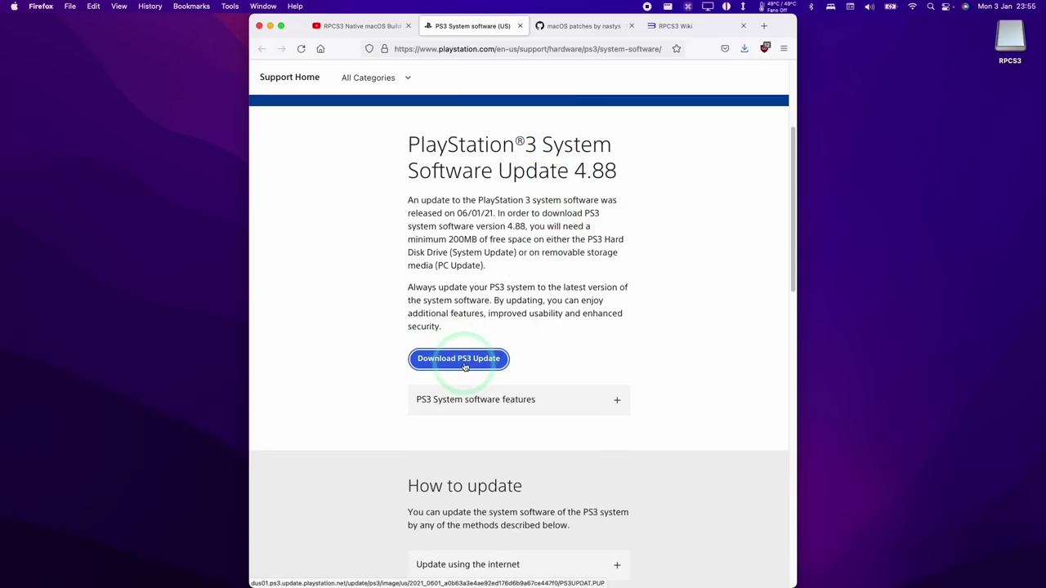
pyautogui.click(470, 366)
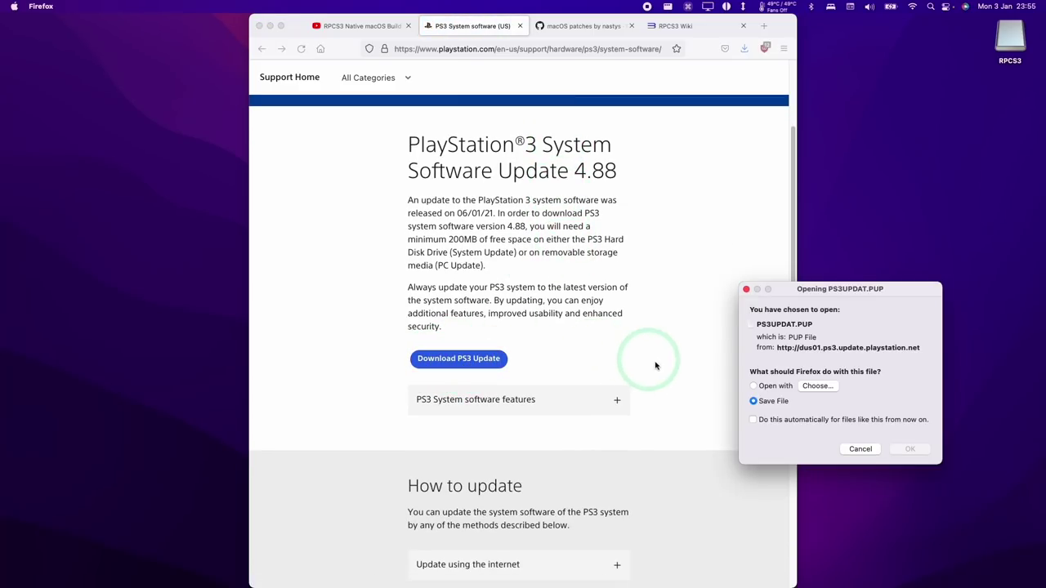
pyautogui.click(467, 354)
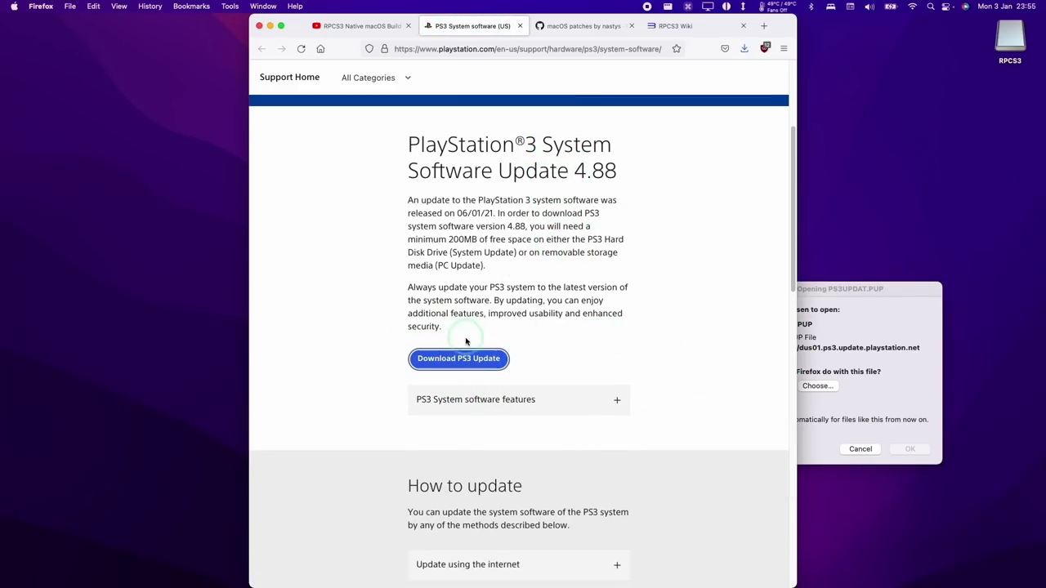
pyautogui.rightClick(476, 364)
pyautogui.click(518, 426)
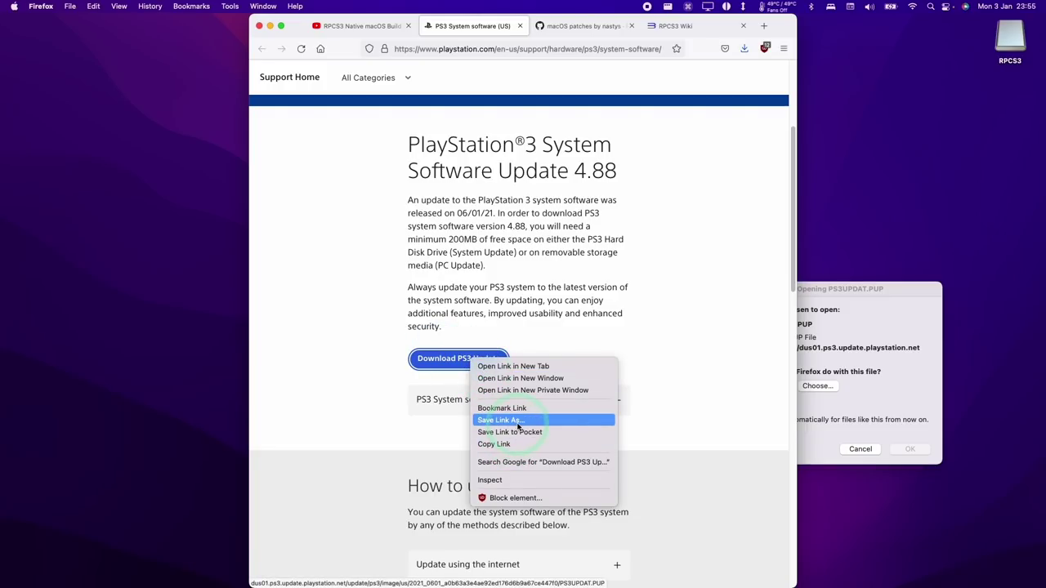
pyautogui.click(808, 346)
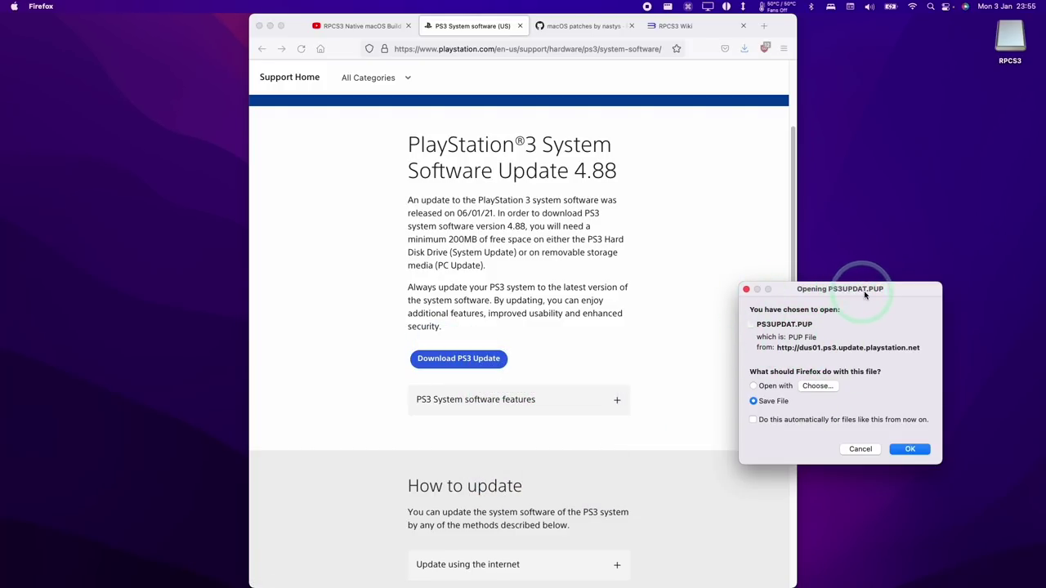
pyautogui.click(910, 449)
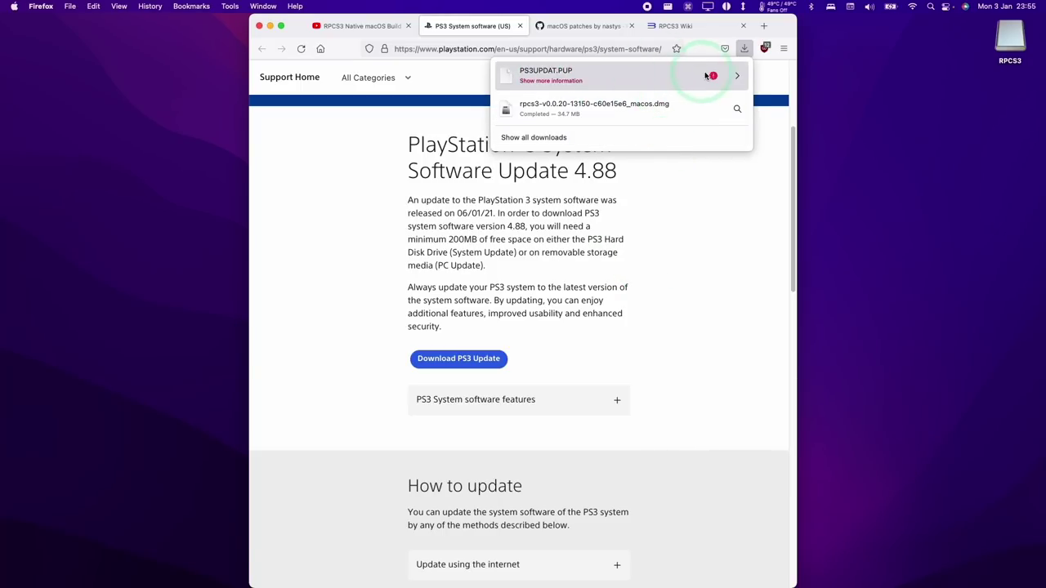
# Step: Allow the blocked PS3UPDAT.PUP download despite the security risk and minimise the browser window
pyautogui.click(737, 75)
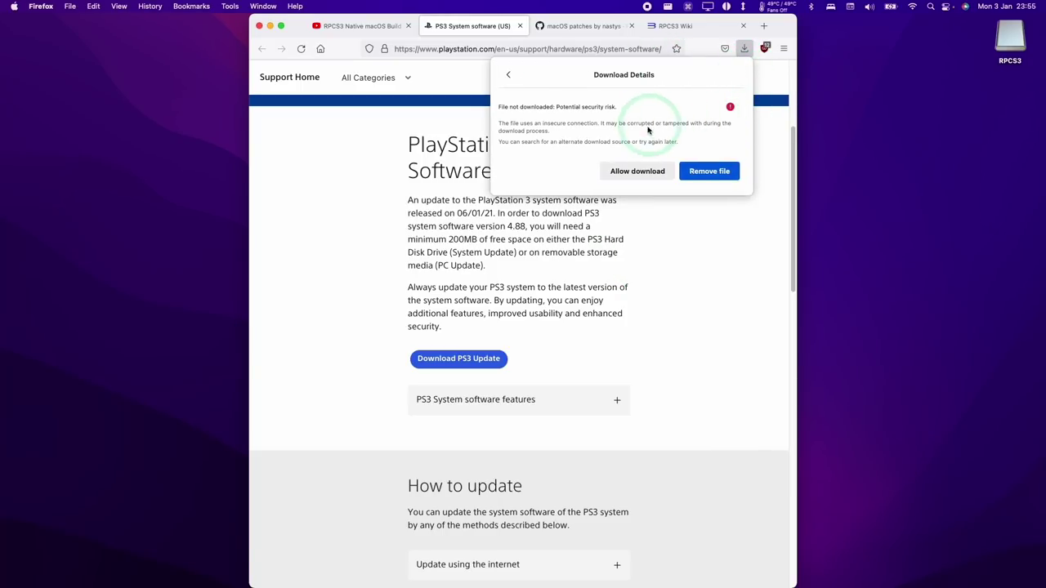
pyautogui.click(633, 173)
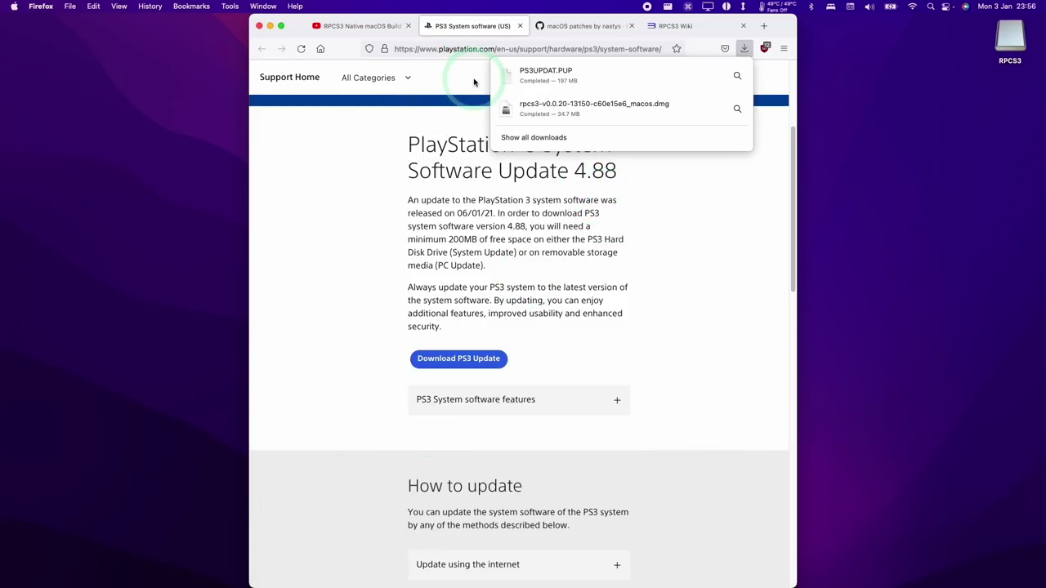
pyautogui.click(410, 95)
pyautogui.click(270, 26)
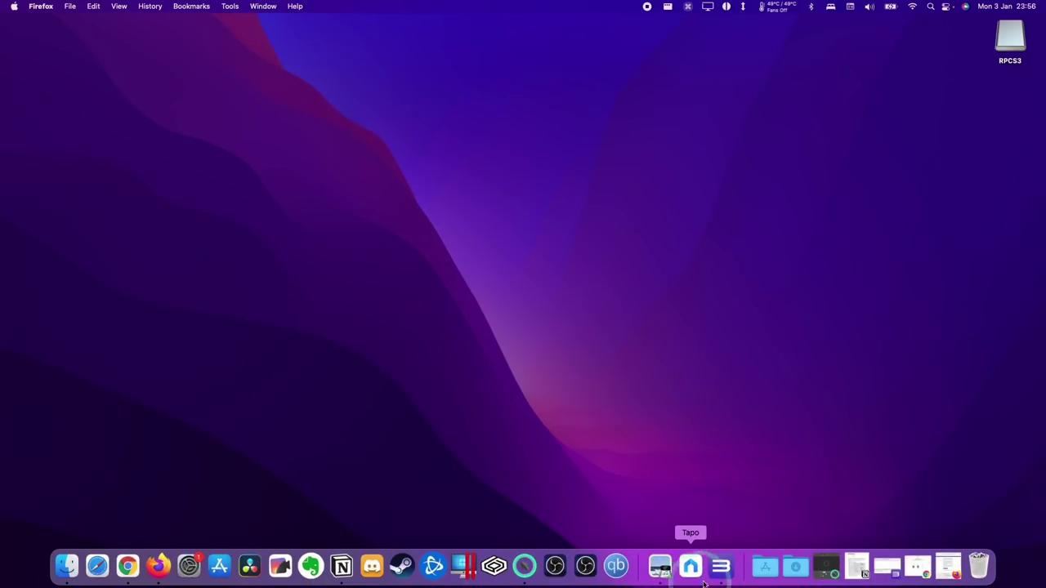
# Step: Switch to RPCS3 and install the firmware from PS3UPDAT.PUP in the Downloads folder, granting RPCS3 access to that folder
pyautogui.click(719, 572)
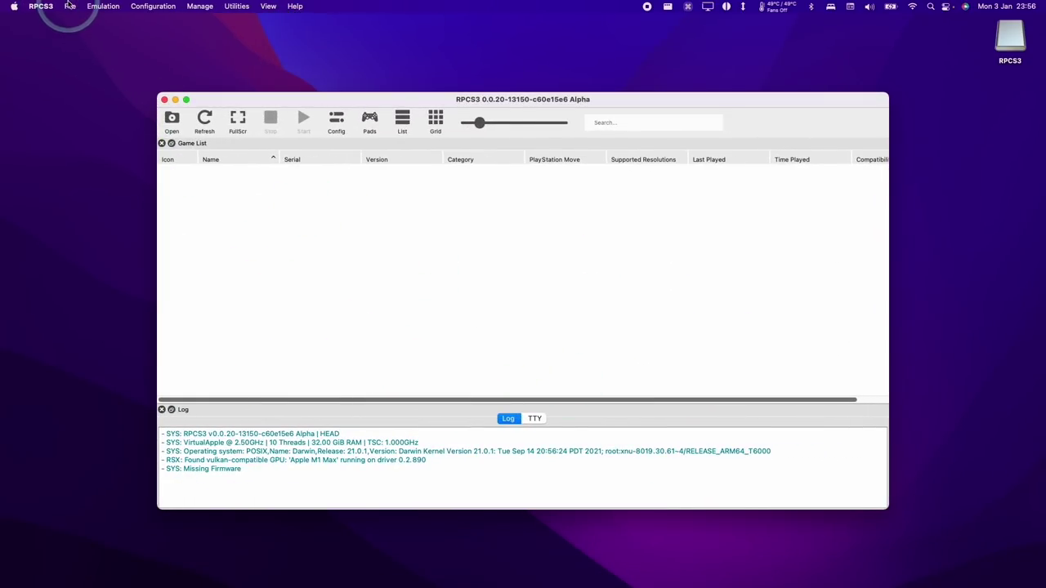
pyautogui.click(70, 6)
pyautogui.click(86, 111)
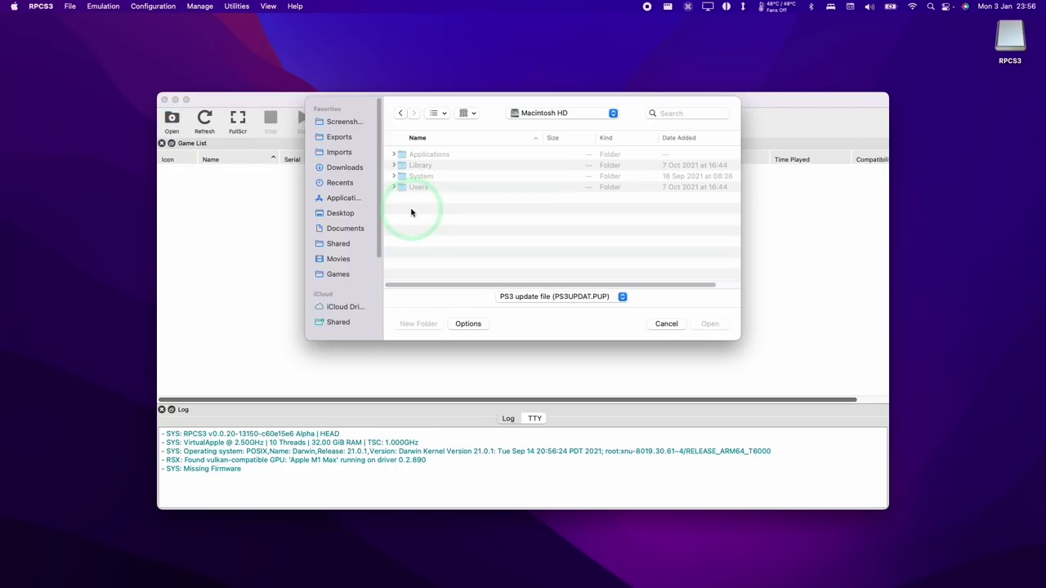
pyautogui.click(348, 171)
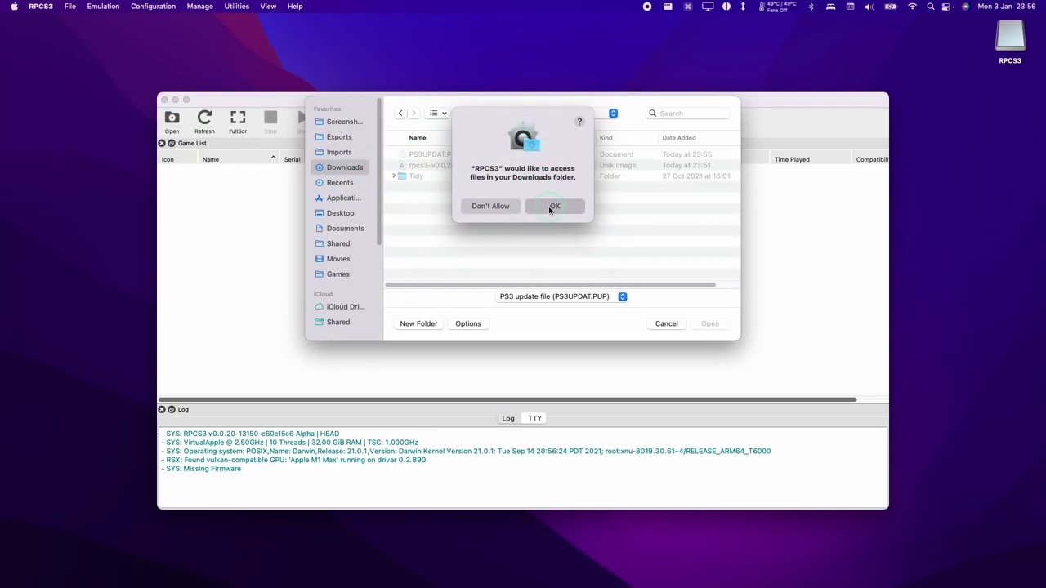
pyautogui.click(549, 206)
pyautogui.click(416, 158)
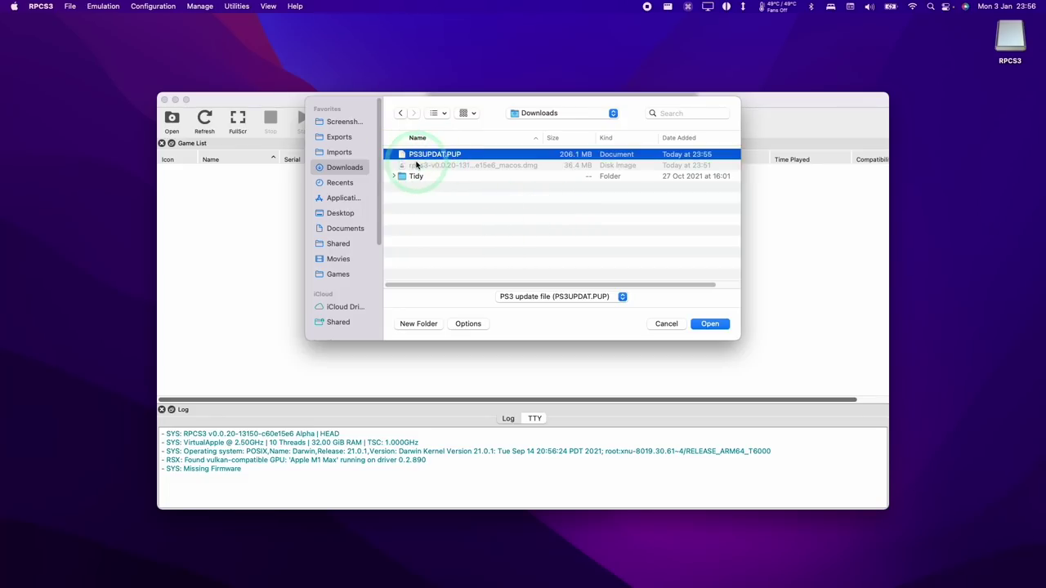
pyautogui.click(711, 328)
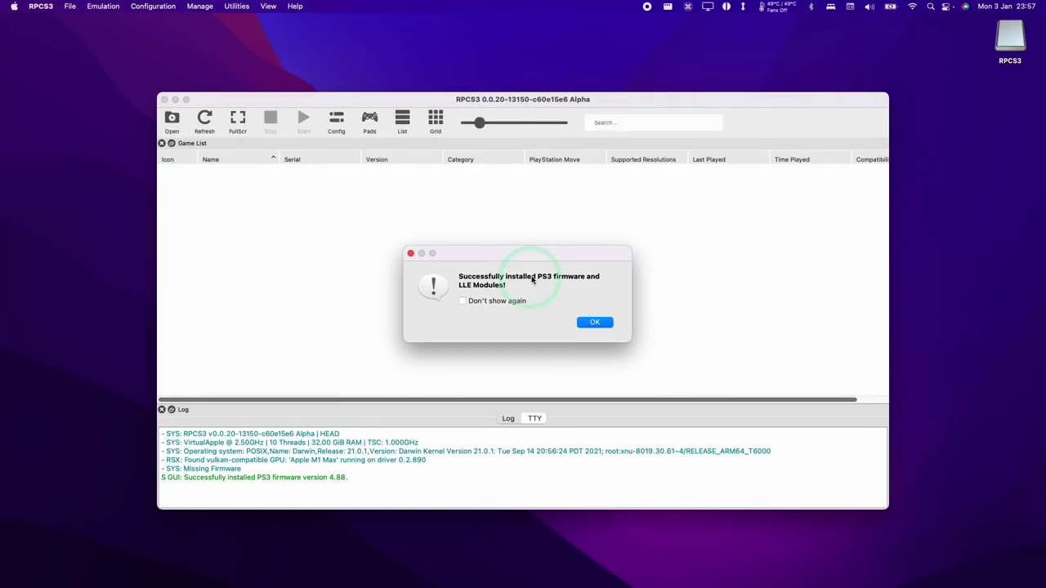
pyautogui.click(589, 326)
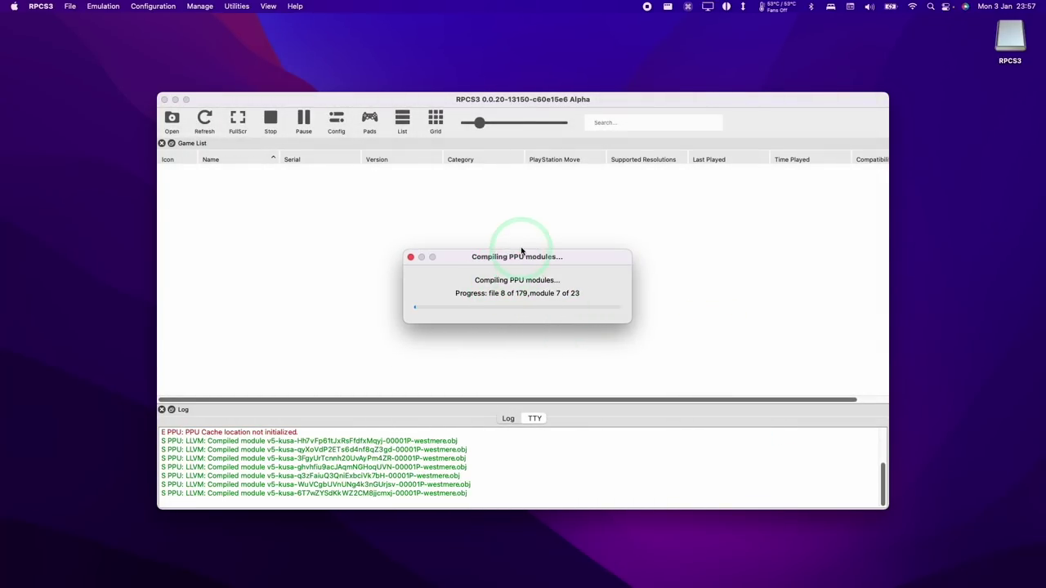
pyautogui.click(521, 249)
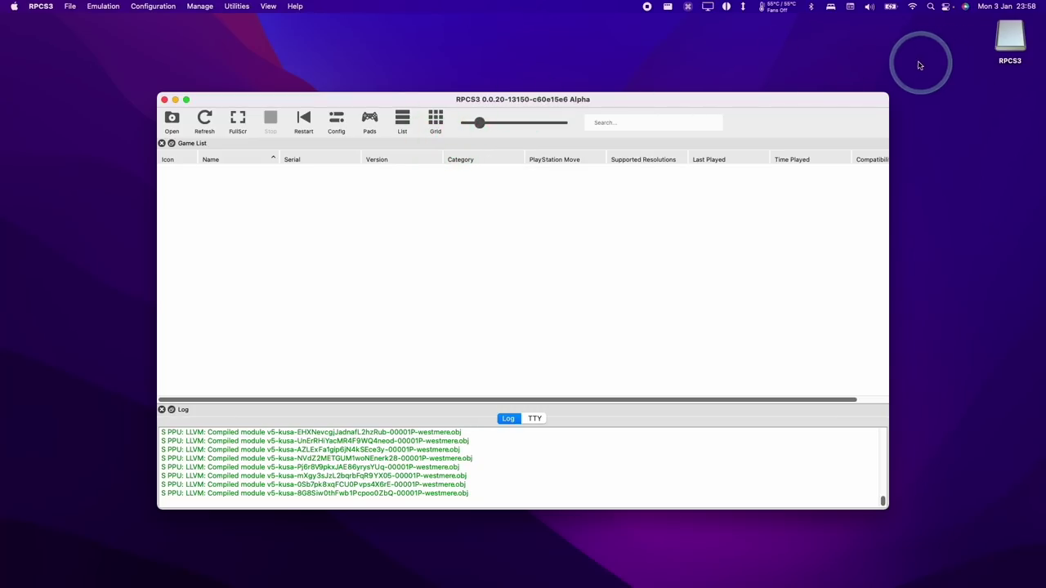
# Step: Check the DUALSHOCK 4 Wireless Controller in the Bluetooth section of System Preferences, closing the preferences when done
pyautogui.click(810, 5)
pyautogui.click(344, 88)
pyautogui.click(14, 5)
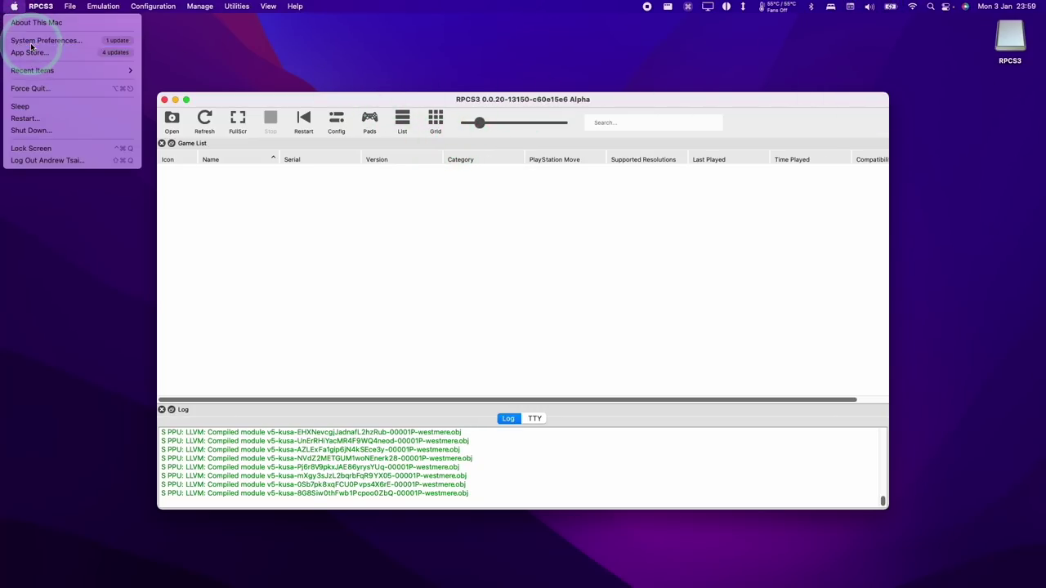
pyautogui.click(41, 39)
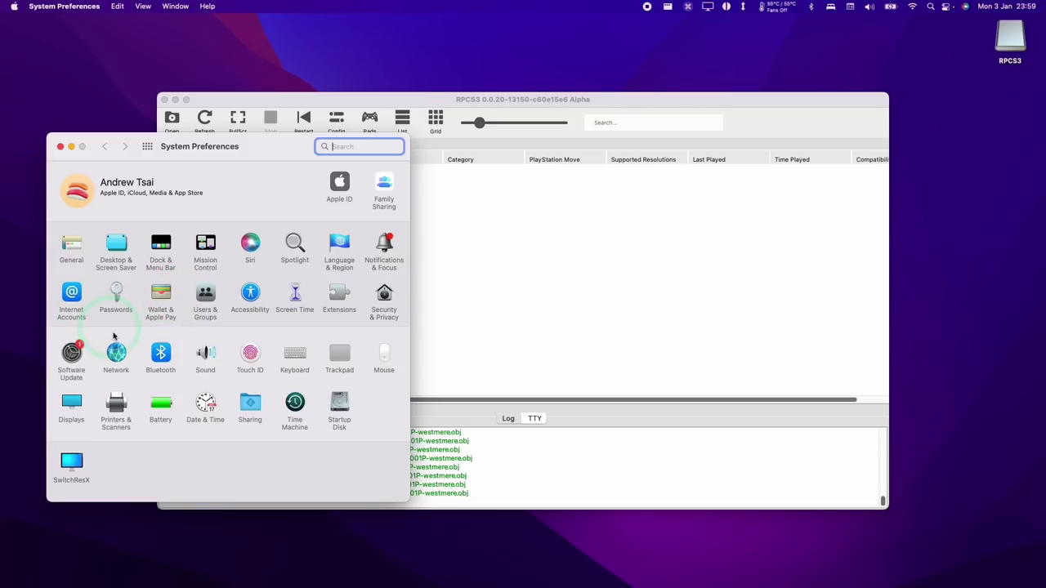
pyautogui.click(151, 354)
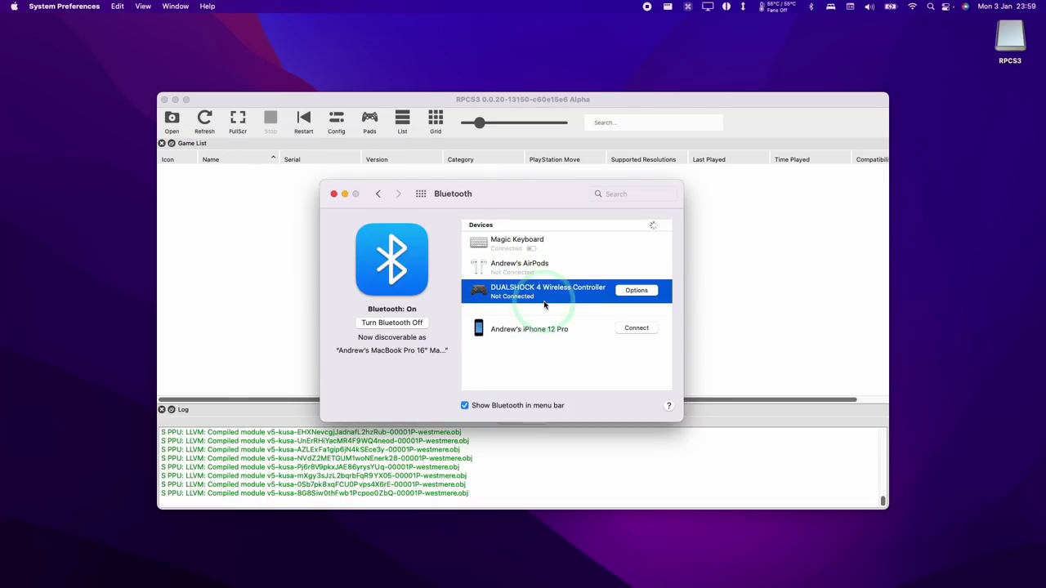
pyautogui.click(334, 194)
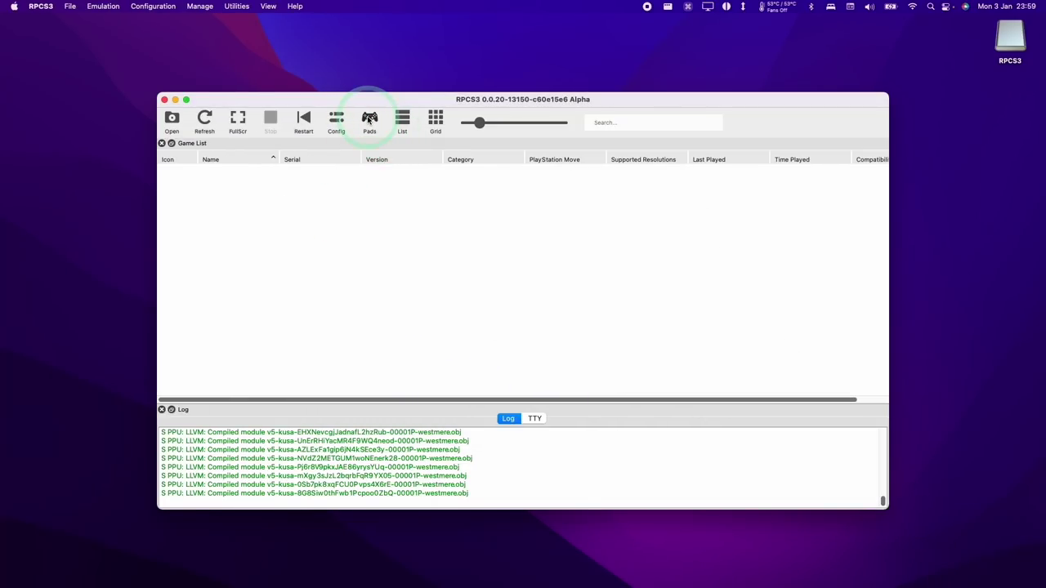
# Step: Set Player 1's pad handler to DualShock 4 with DS4 Pad #1 as the device, and save the pad settings
pyautogui.click(370, 119)
pyautogui.click(314, 157)
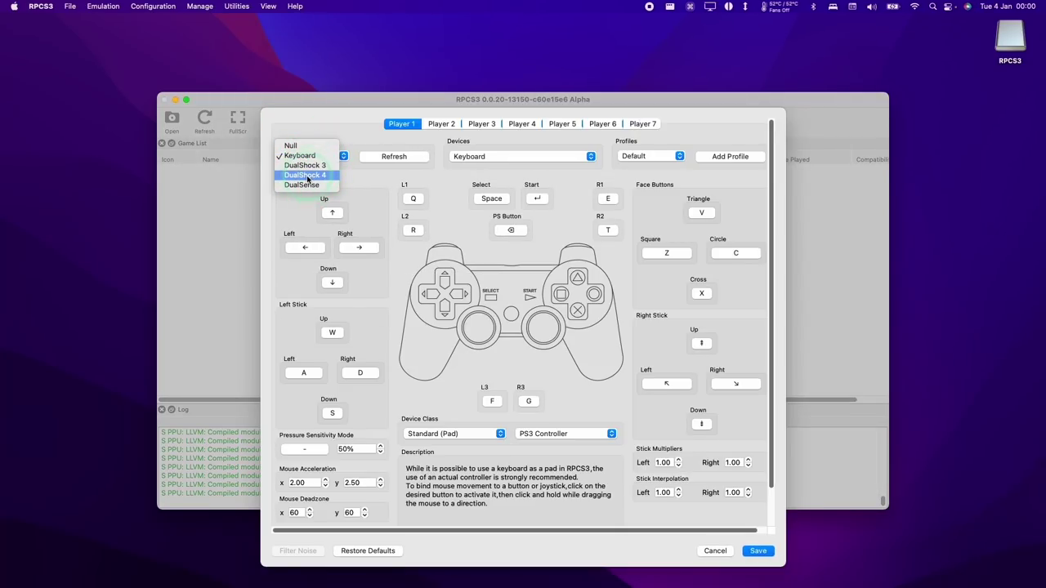
pyautogui.click(305, 175)
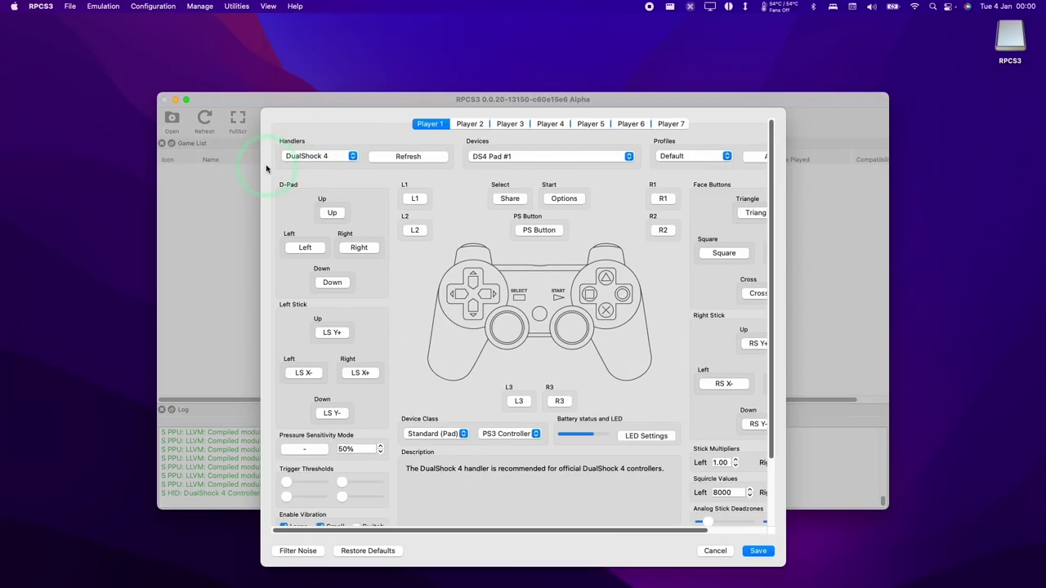
pyautogui.click(493, 160)
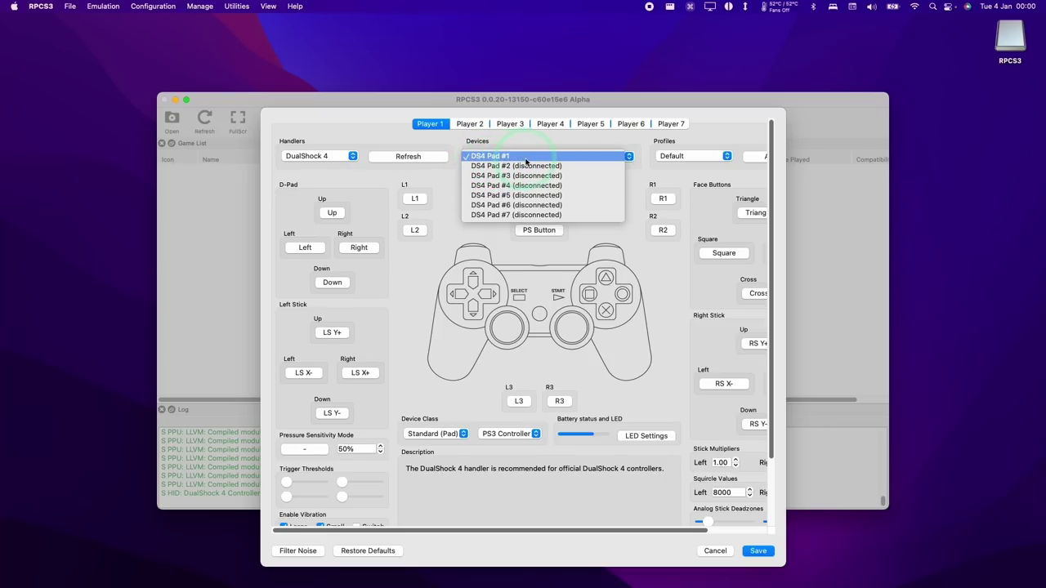
pyautogui.click(540, 156)
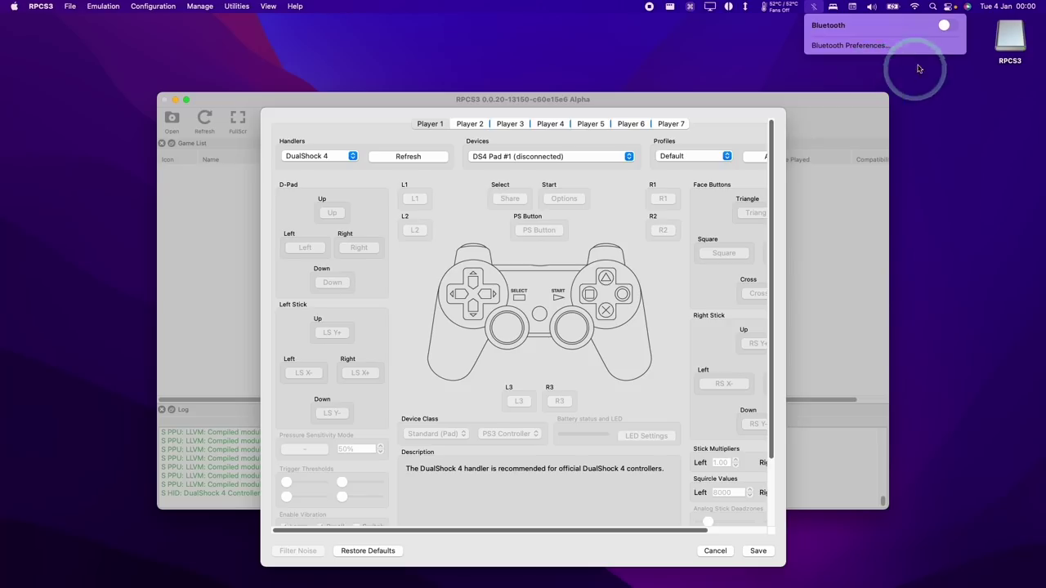
pyautogui.click(498, 160)
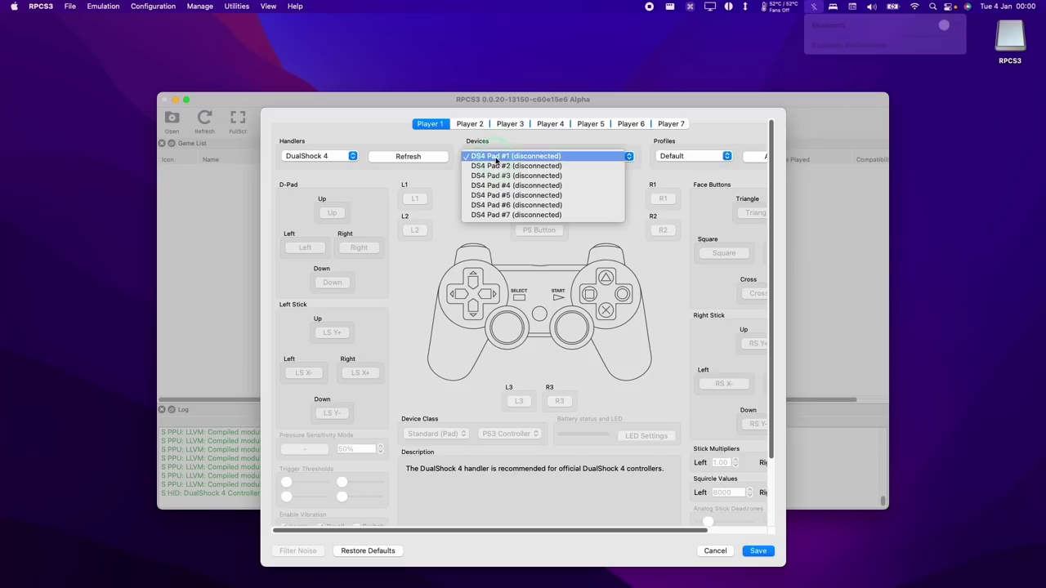
pyautogui.click(495, 161)
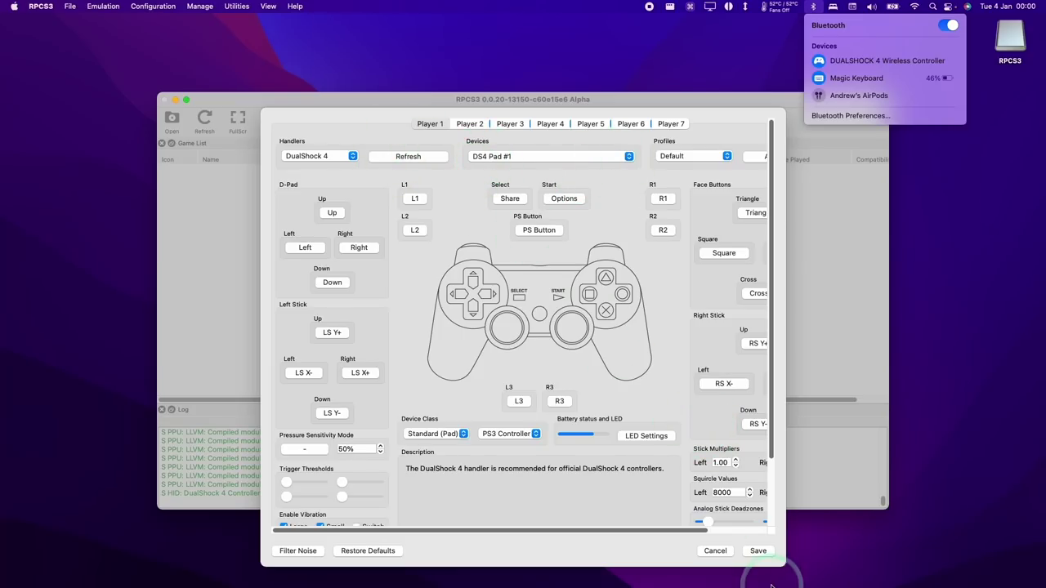
pyautogui.click(759, 550)
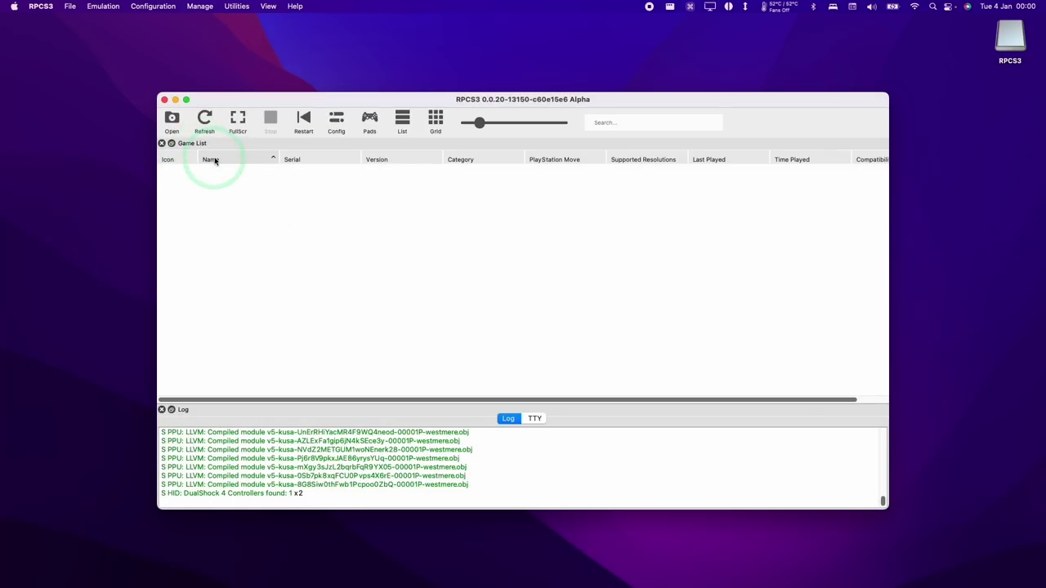
# Step: Examine the game folders in RPCS3/Games on the Extra drive in Finder and put the Finder window away
pyautogui.click(173, 134)
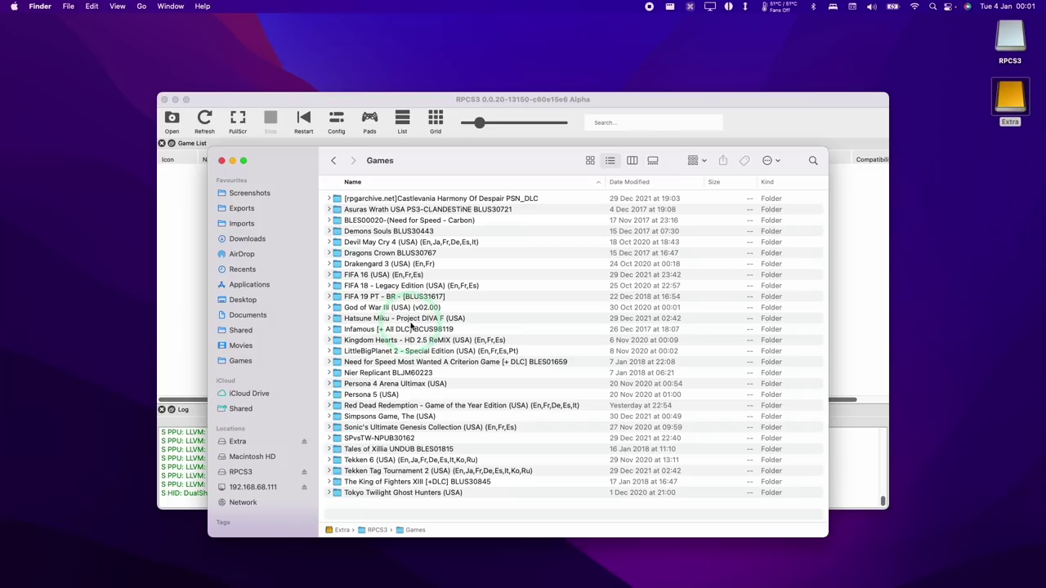
pyautogui.click(387, 242)
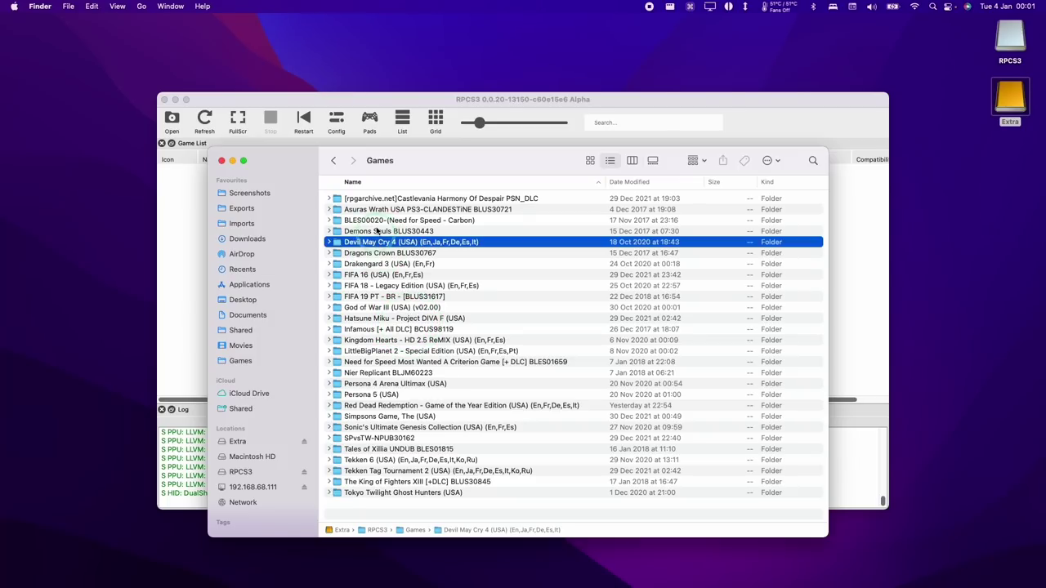
pyautogui.click(230, 161)
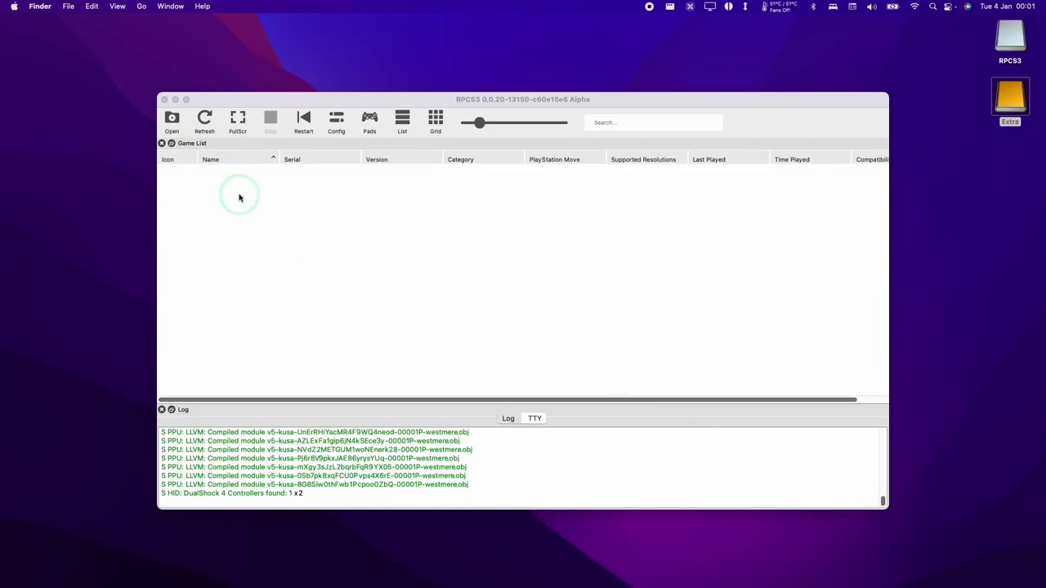
# Step: Start opening a game in RPCS3 and browse to Demons Souls BLUS30443 in RPCS3/Games on the Extra drive
pyautogui.click(171, 124)
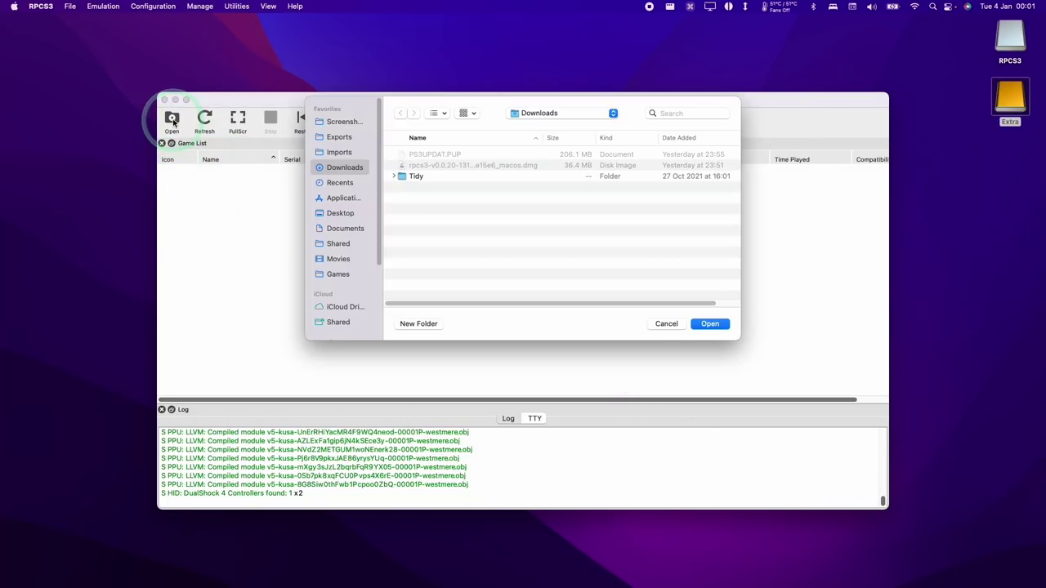
pyautogui.click(335, 248)
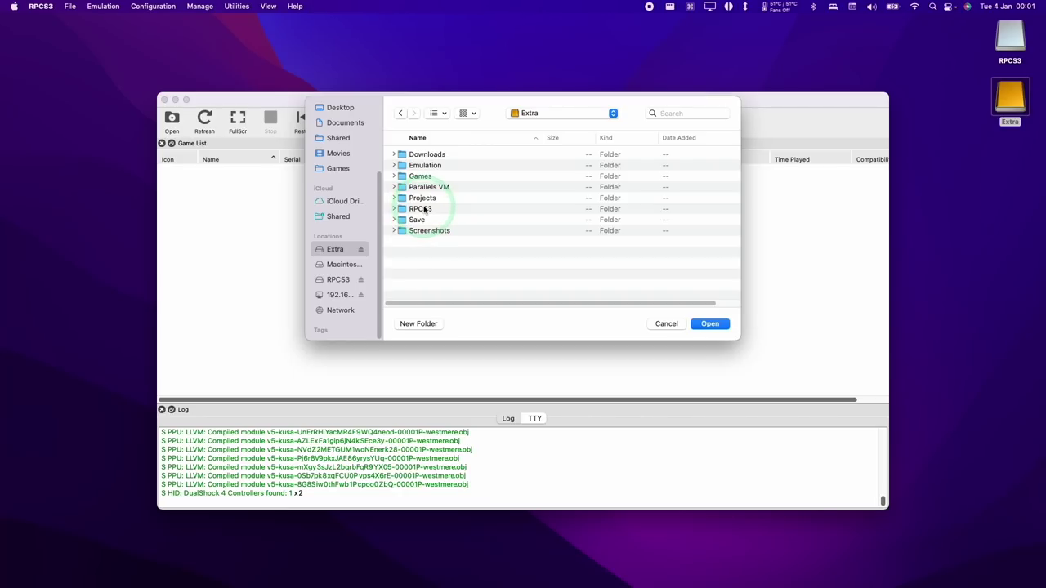
pyautogui.doubleClick(422, 209)
pyautogui.doubleClick(415, 155)
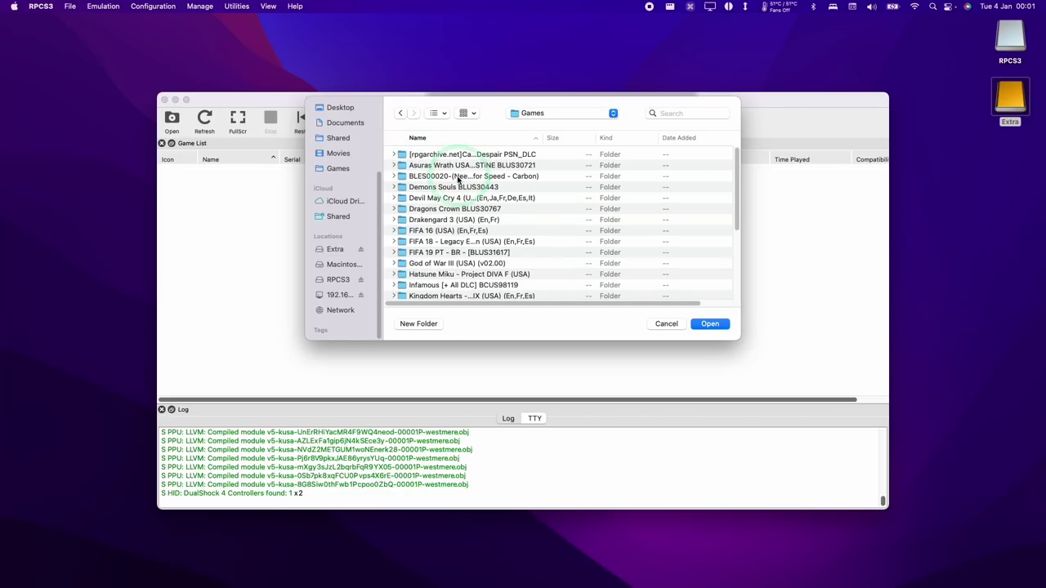
pyautogui.click(446, 187)
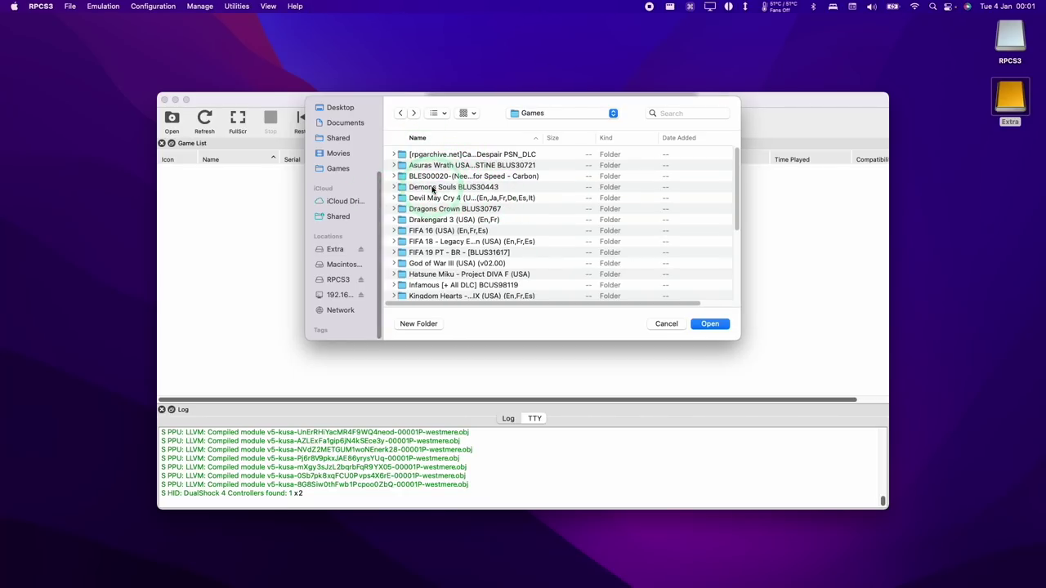
pyautogui.click(432, 190)
pyautogui.click(416, 189)
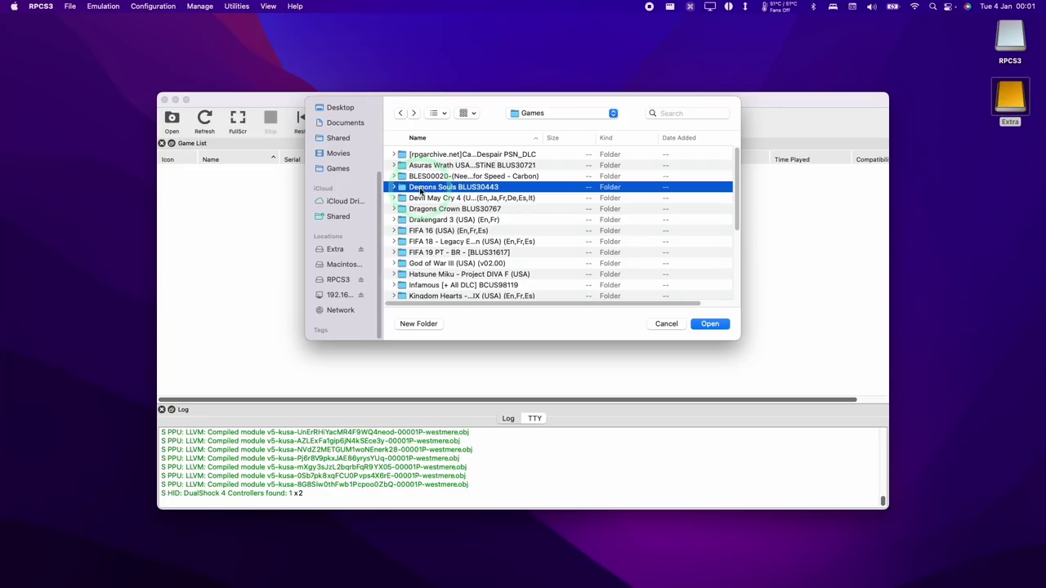
pyautogui.doubleClick(422, 188)
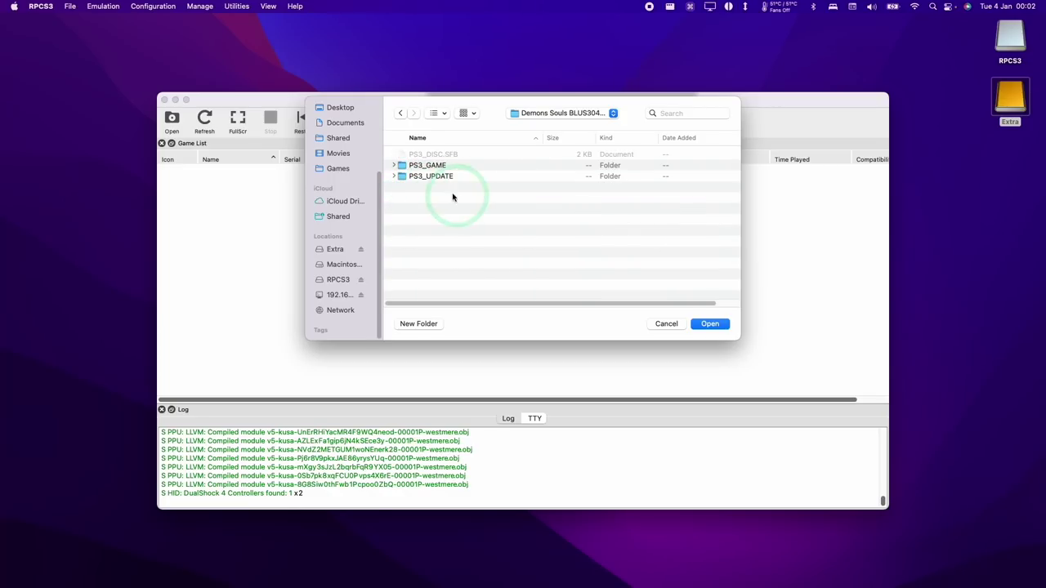
# Step: Boot the game from the Demons Souls BLUS30443 folder and move the game window aside
pyautogui.click(403, 166)
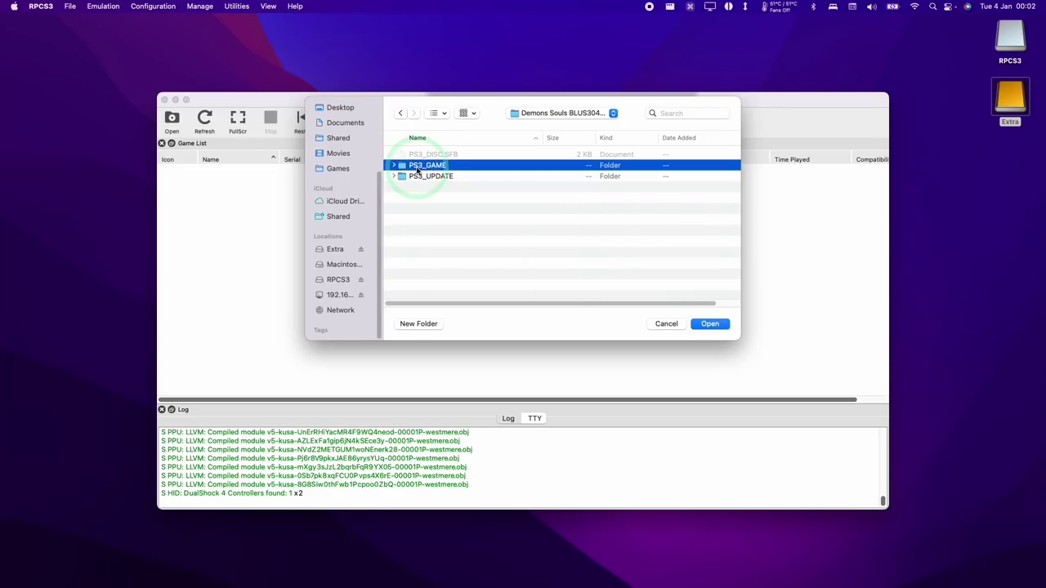
pyautogui.click(442, 178)
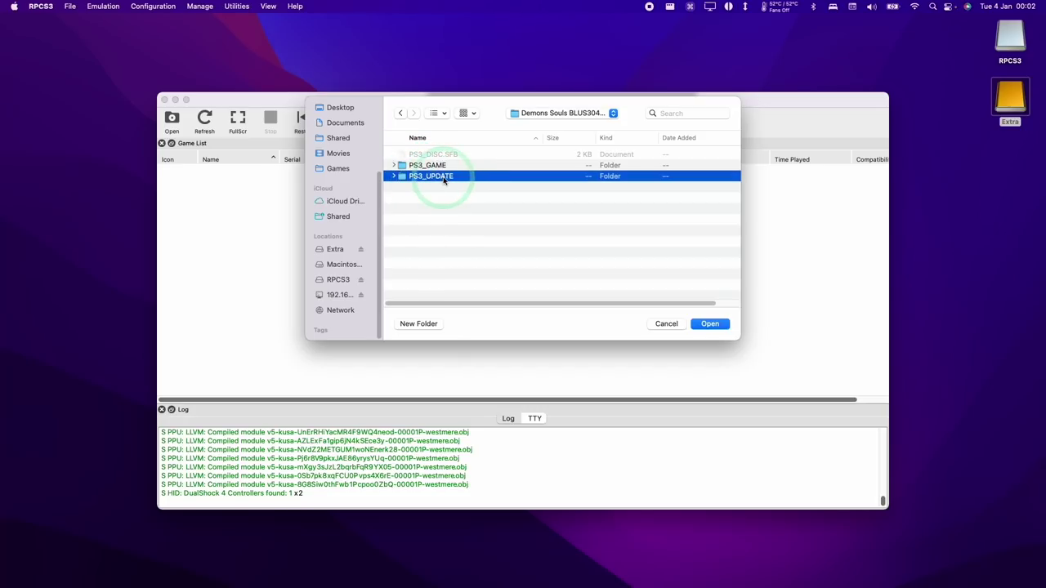
pyautogui.click(461, 202)
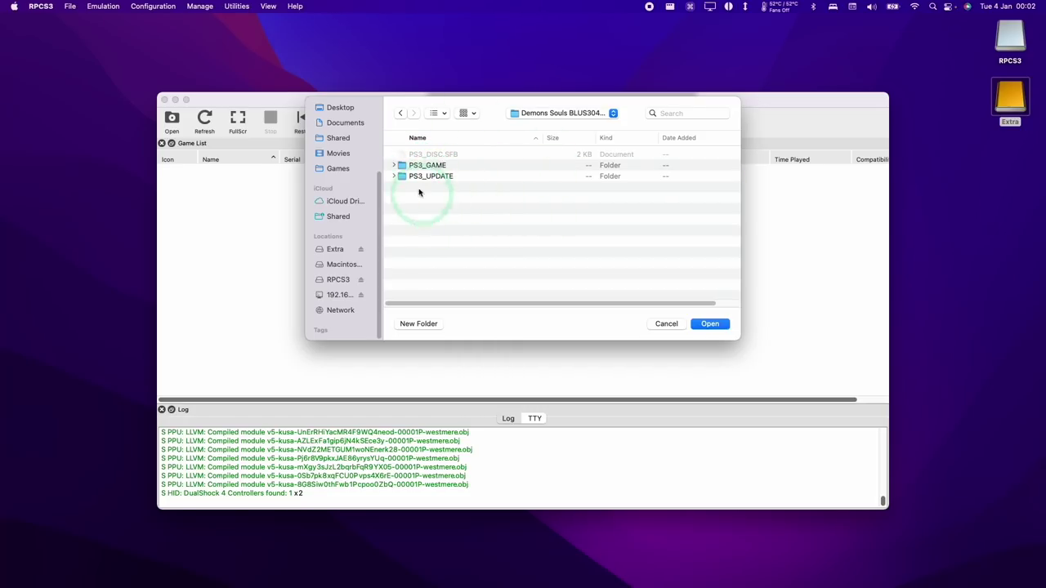
pyautogui.click(708, 324)
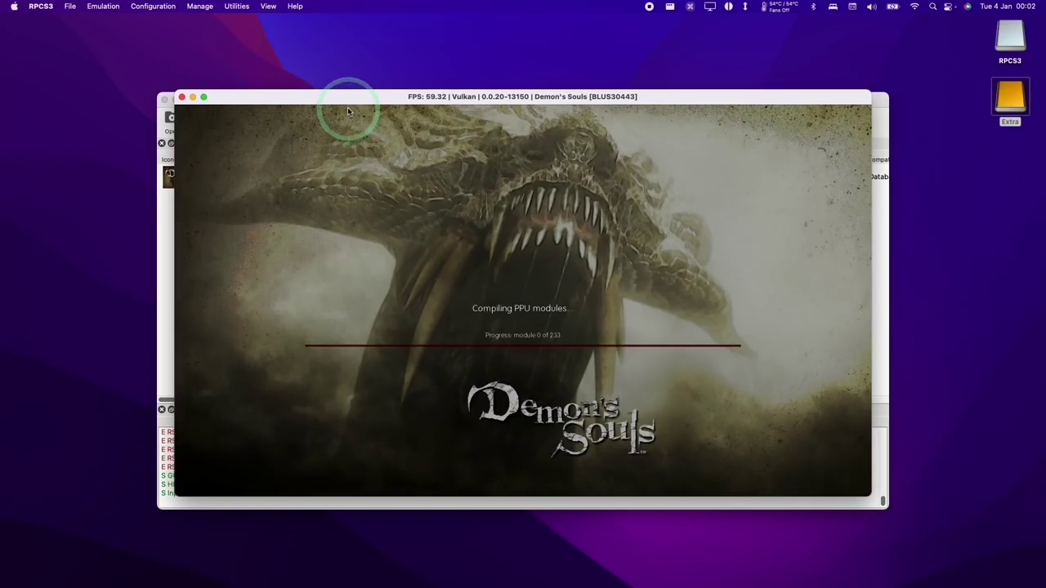
pyautogui.moveTo(346, 98); pyautogui.dragTo(475, 153)
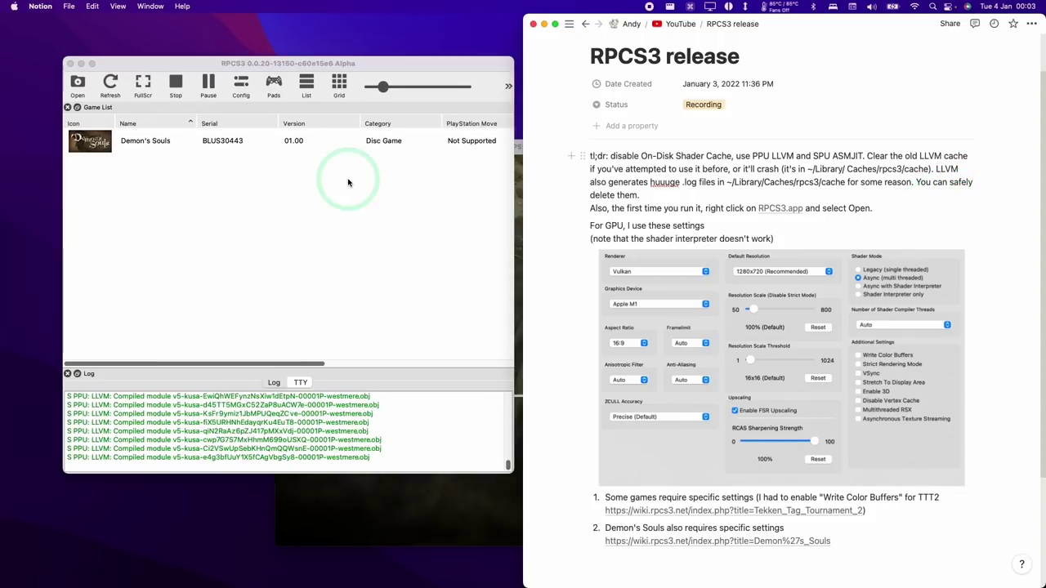
# Step: Open the RPCS3 configuration and enable Disable On-Disk Shader Cache in the advanced GPU options
pyautogui.click(347, 182)
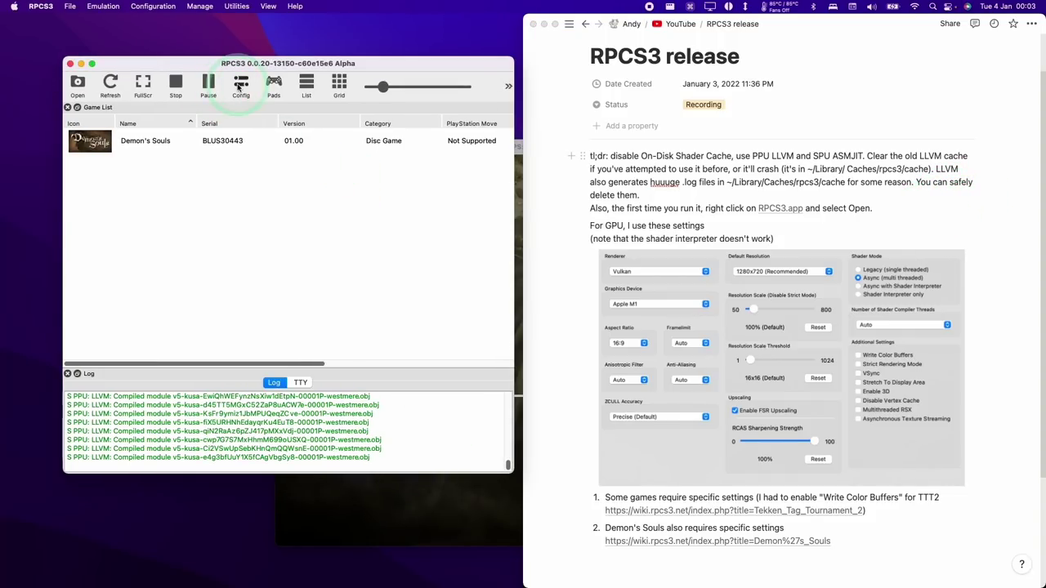
pyautogui.click(239, 85)
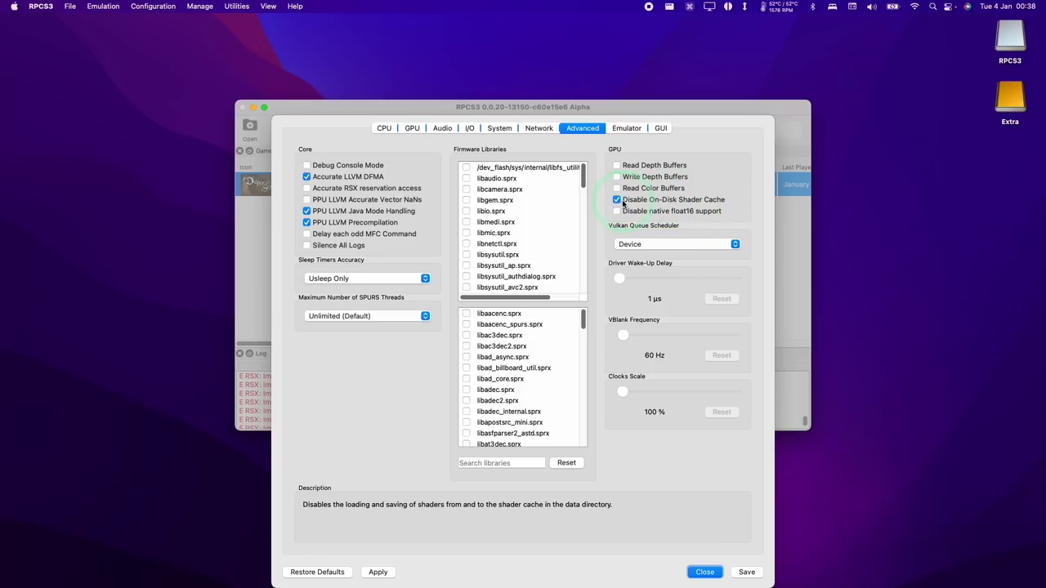
pyautogui.click(773, 510)
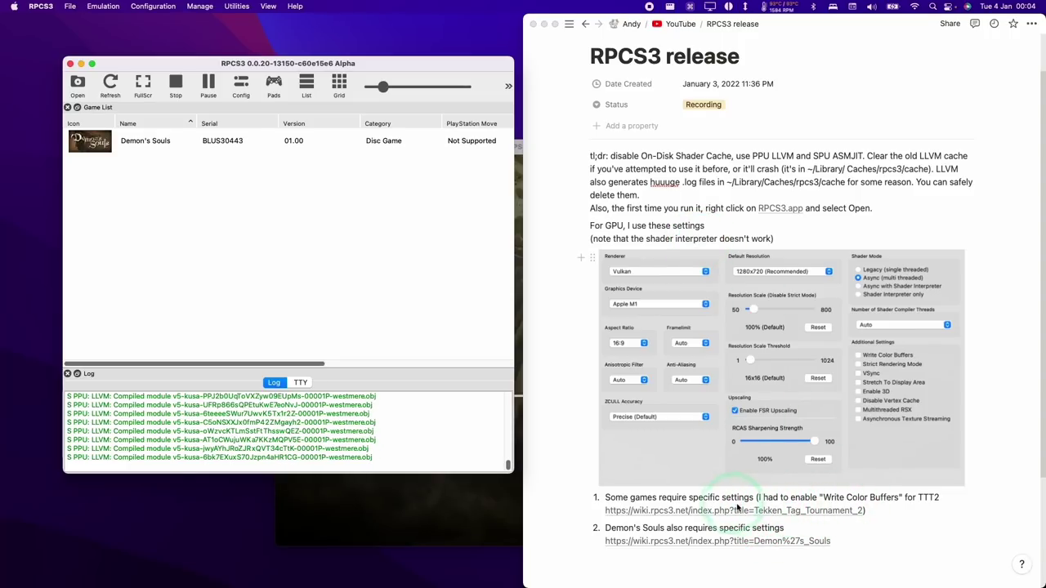
# Step: Open the Demon's Souls RPCS3 Wiki link from the release notes and read its recommended configuration
pyautogui.click(868, 541)
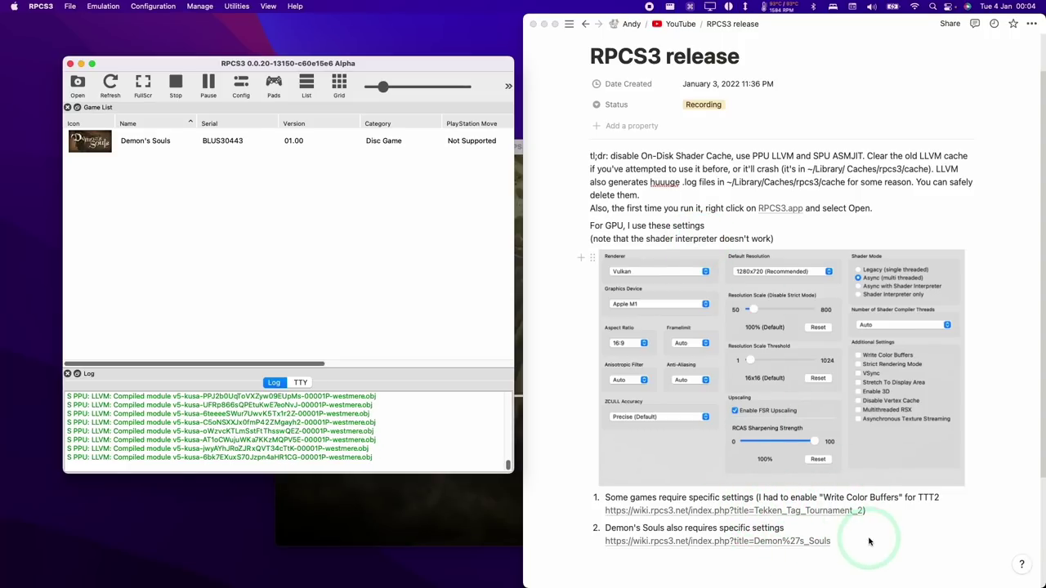
pyautogui.click(760, 543)
pyautogui.scroll(-5, 602, 210)
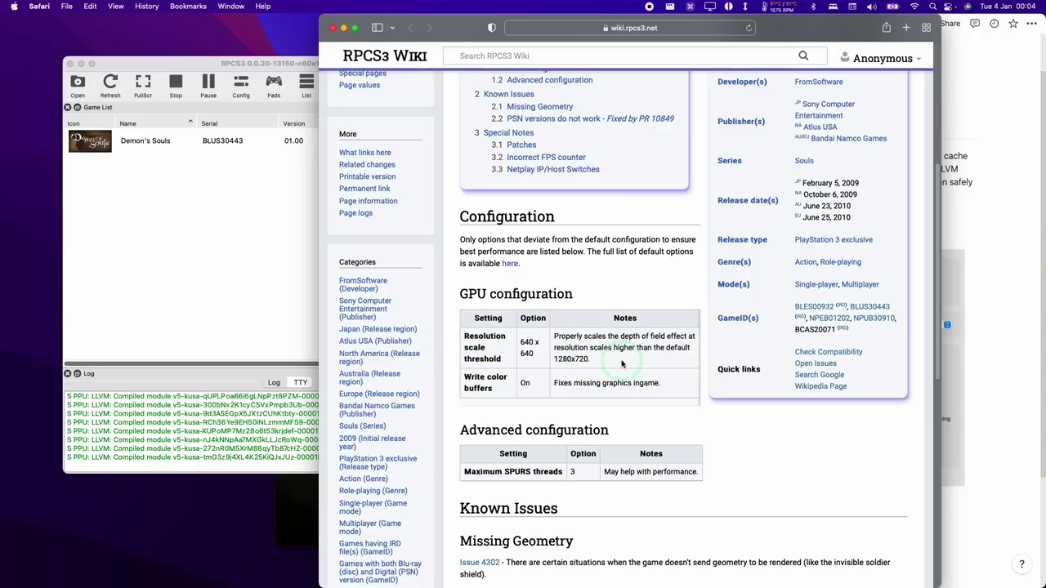
# Step: Switch back to RPCS3 and set the GPU Resolution Scale Threshold to 640x640, following the Demon's Souls wiki recommendations
pyautogui.click(148, 142)
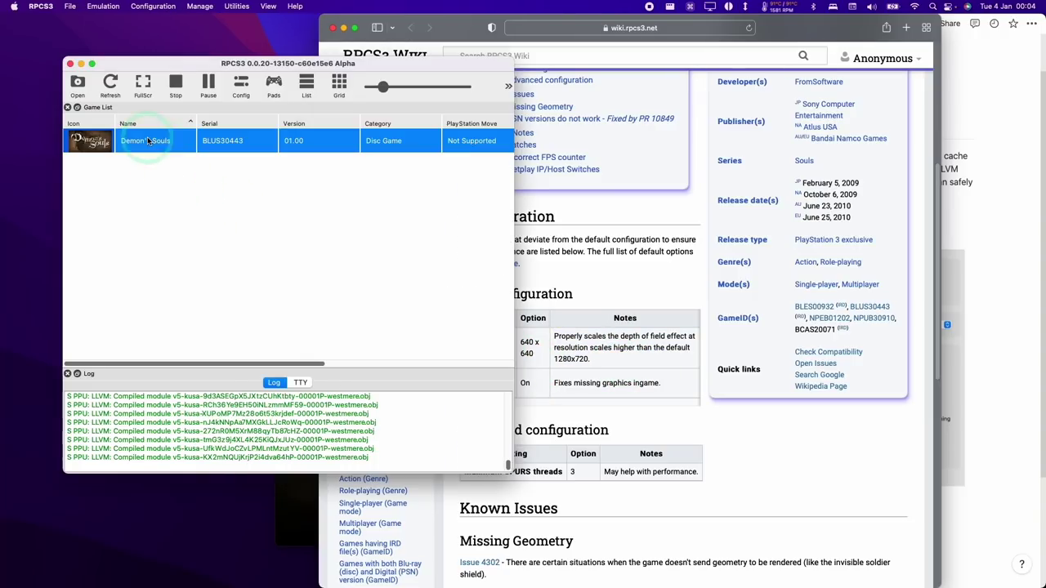
pyautogui.click(241, 86)
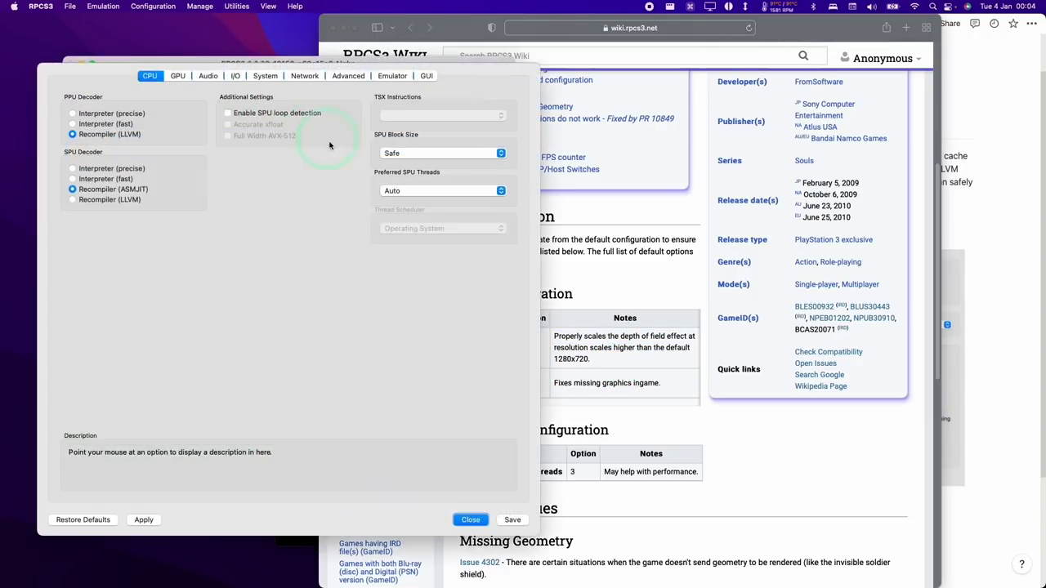
pyautogui.click(188, 86)
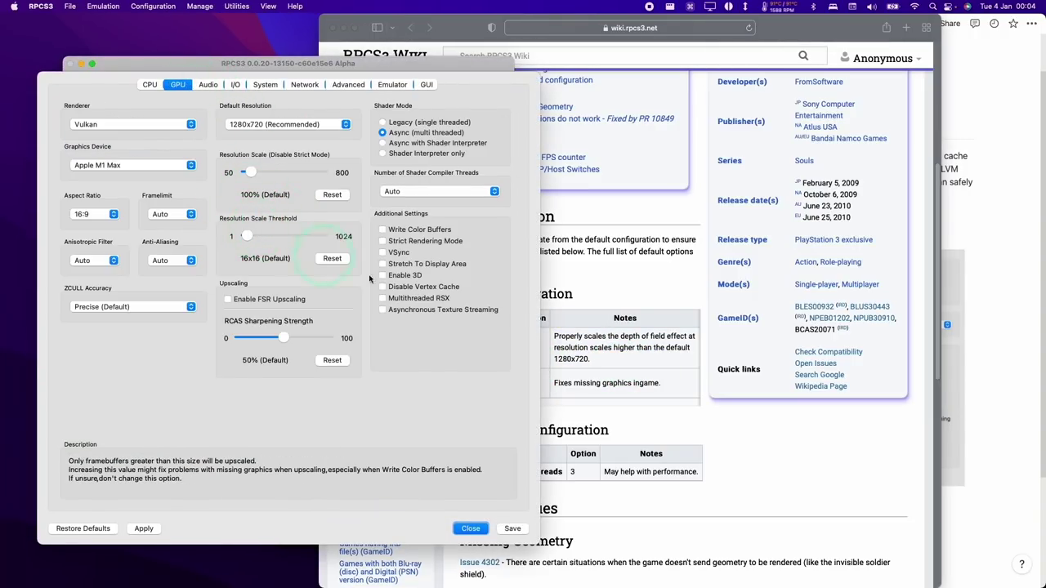
pyautogui.click(628, 433)
pyautogui.moveTo(536, 354); pyautogui.dragTo(509, 346)
pyautogui.click(507, 346)
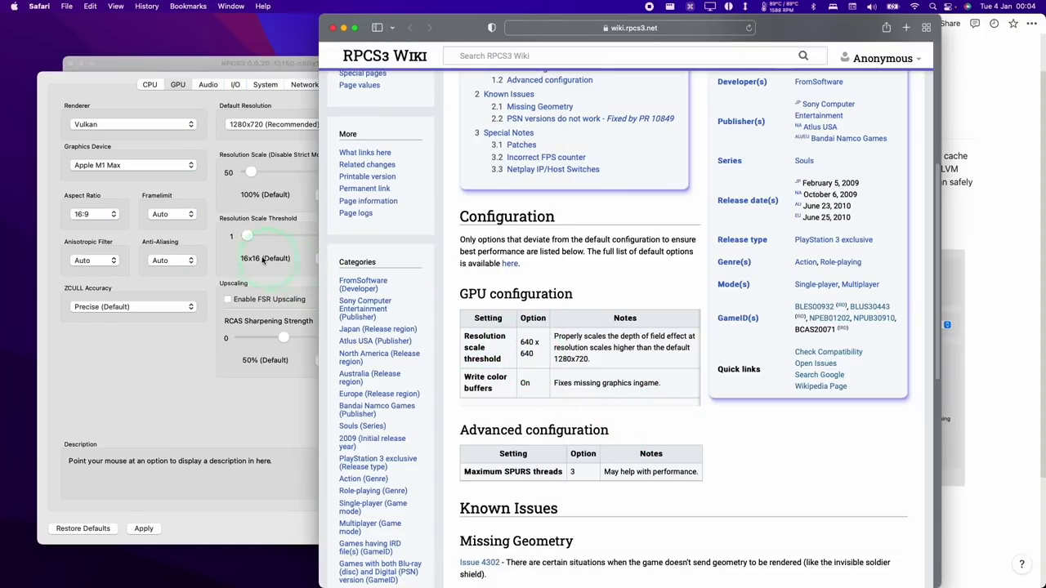
pyautogui.moveTo(244, 238); pyautogui.dragTo(261, 237)
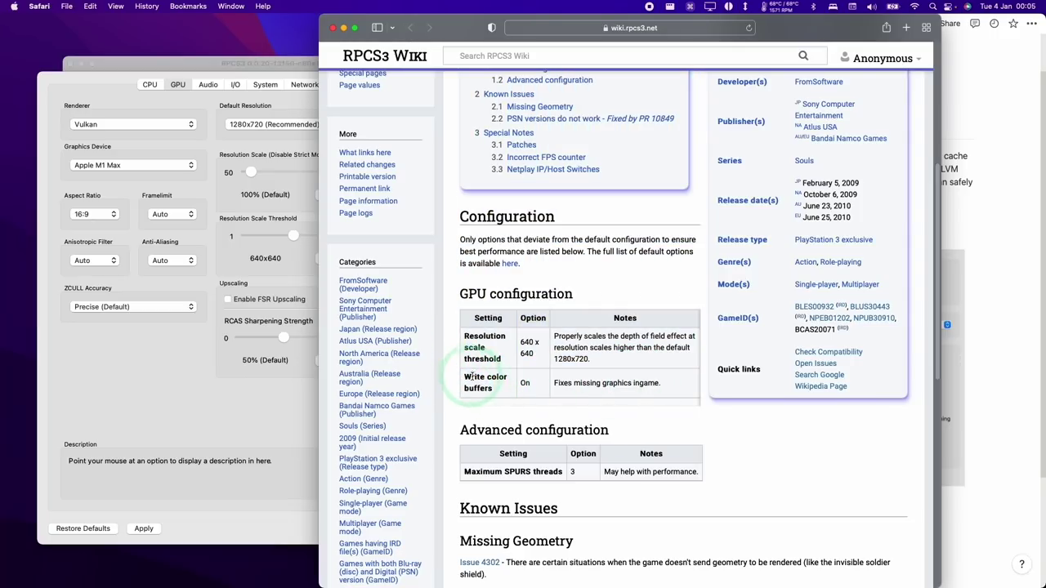
# Step: Enable Write Color Buffers, raise the Resolution Scale to 150% (1920x1080), and save the GPU configuration
pyautogui.click(261, 397)
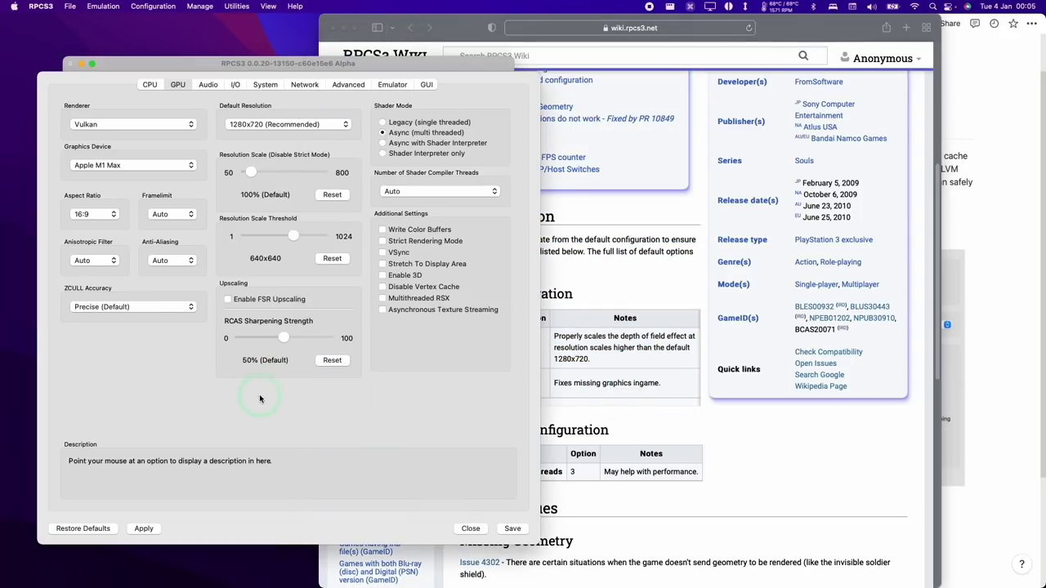
pyautogui.click(383, 229)
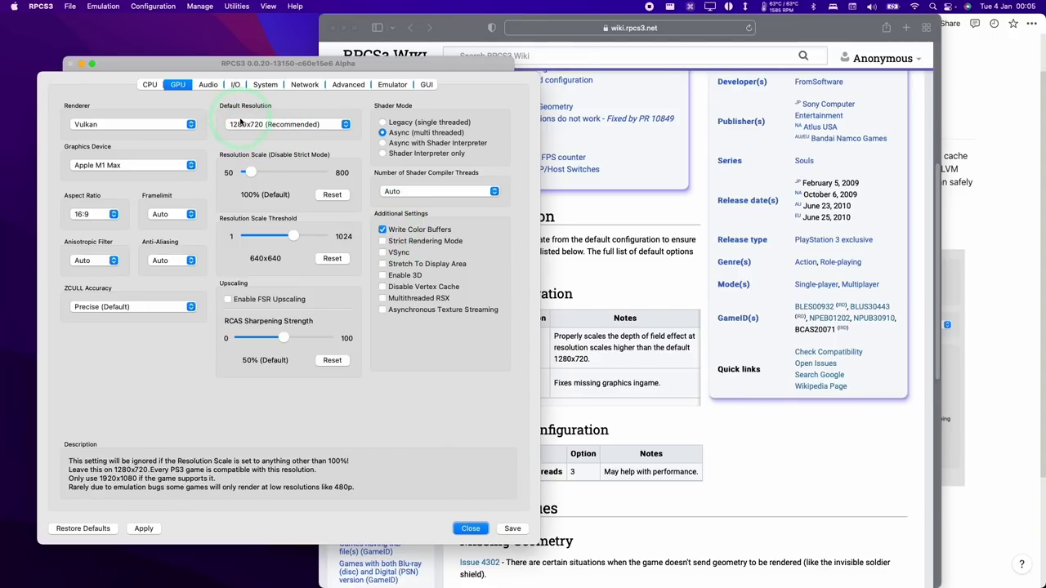
pyautogui.click(251, 173)
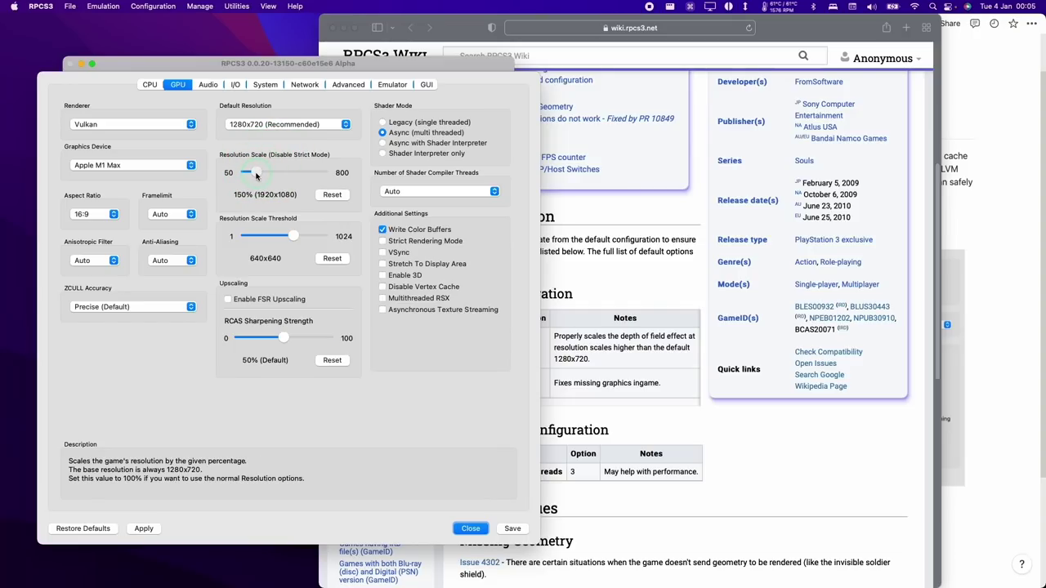
pyautogui.click(283, 206)
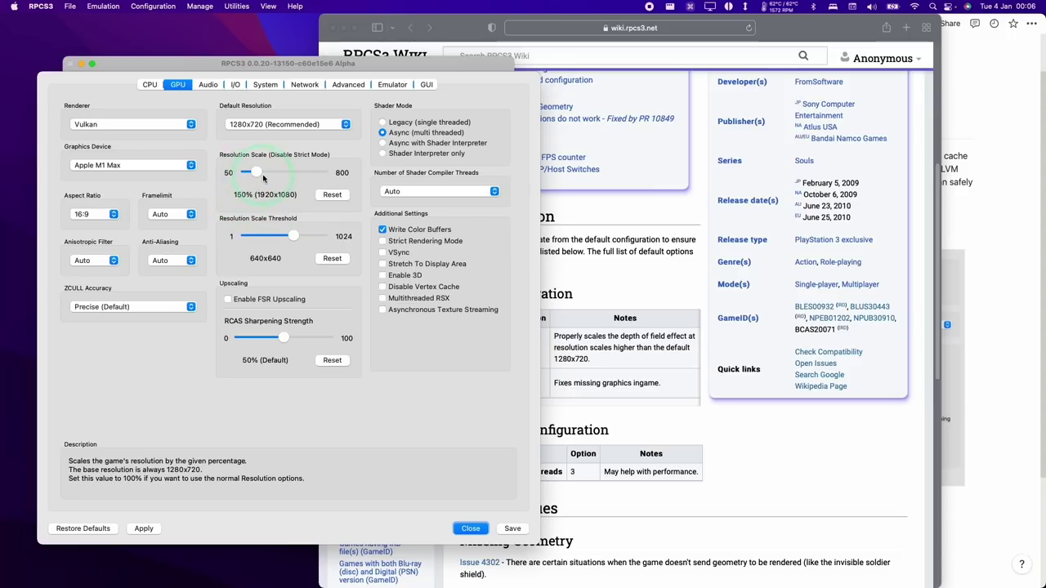
pyautogui.click(517, 525)
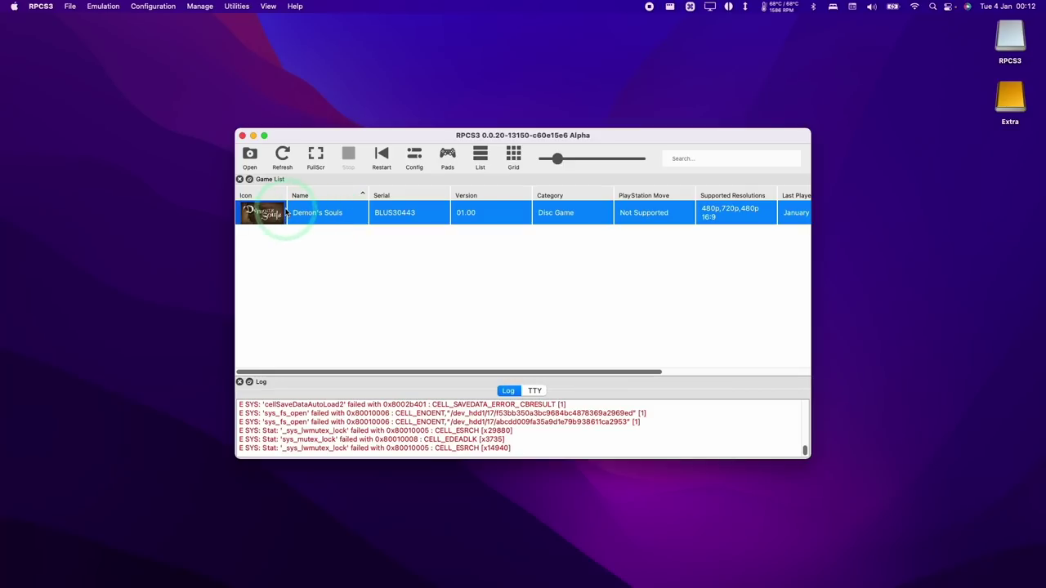
# Step: Open the game patch manager for Demon's Souls and download the latest patches
pyautogui.rightClick(314, 217)
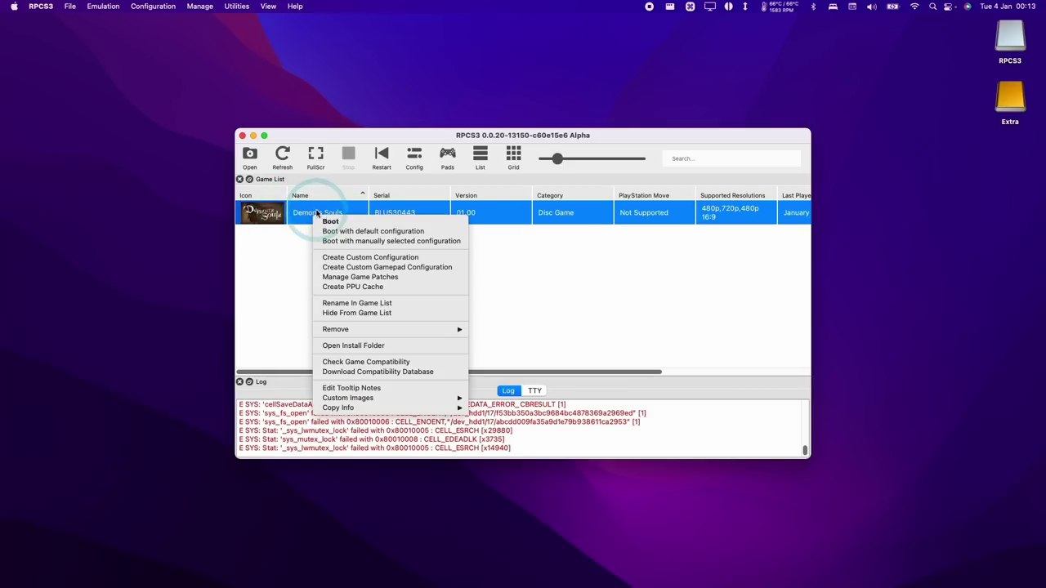
pyautogui.click(350, 279)
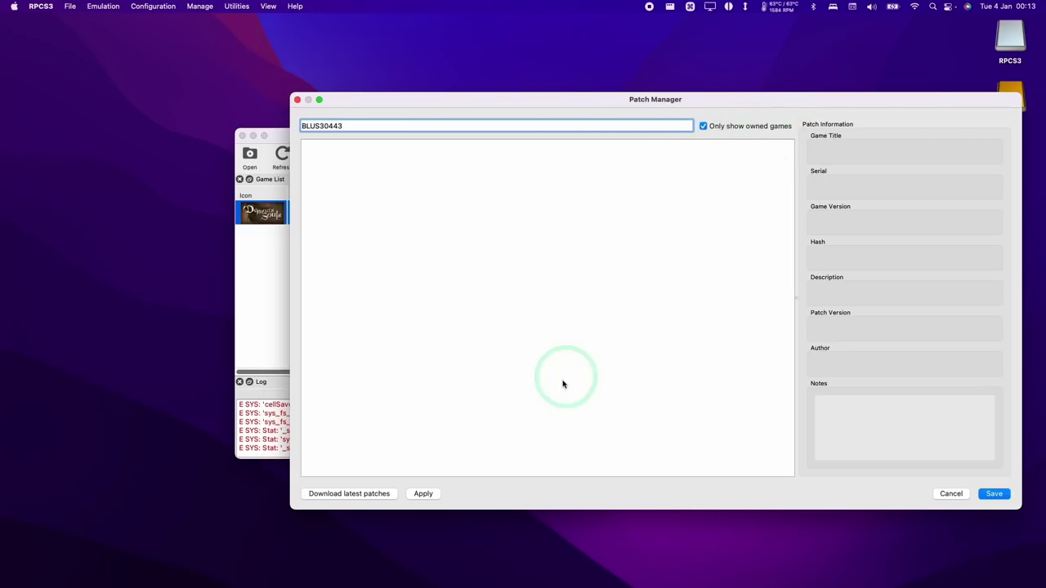
pyautogui.click(353, 495)
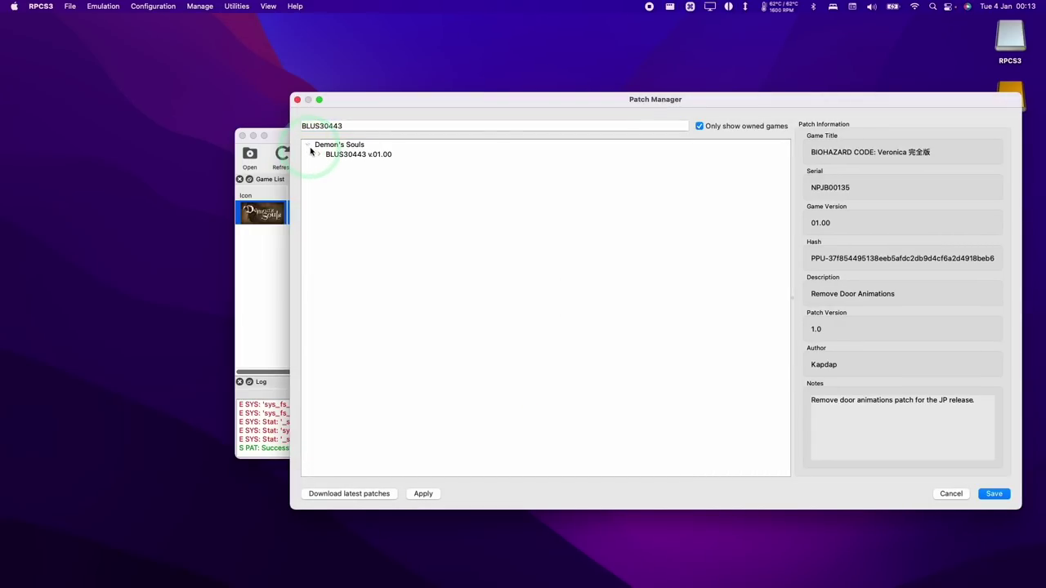
# Step: Review the Demon's Souls BLUS30443 v.01.00 patches, enable only Unlock FPS, and save the patch selection
pyautogui.click(318, 153)
pyautogui.click(364, 164)
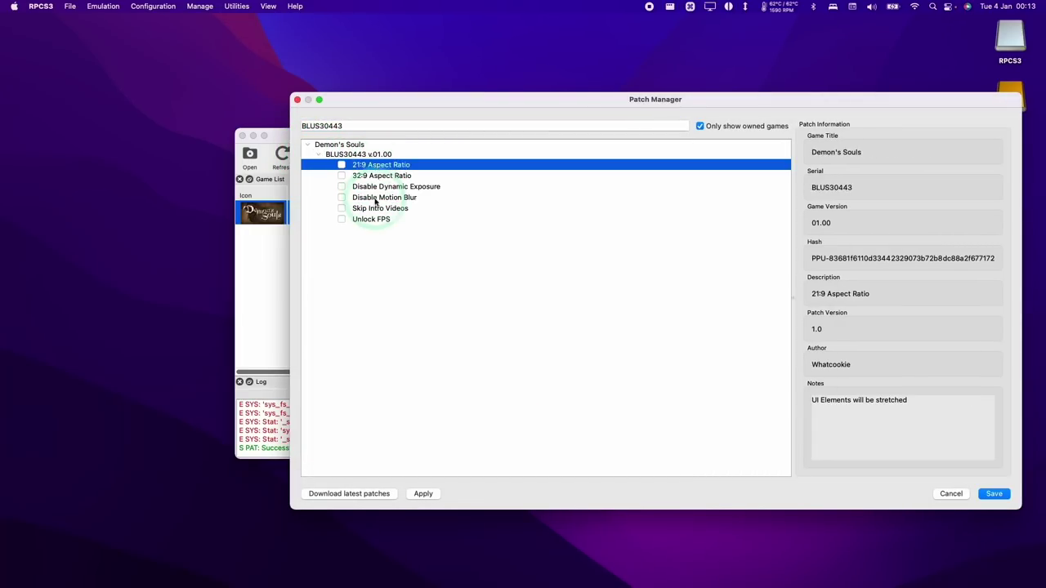
pyautogui.click(366, 208)
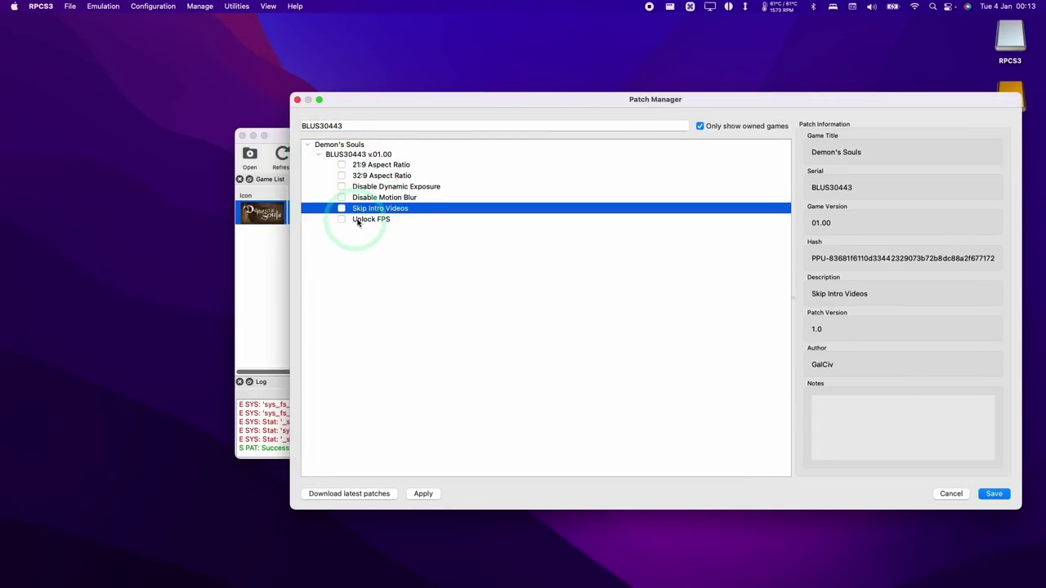
pyautogui.click(327, 219)
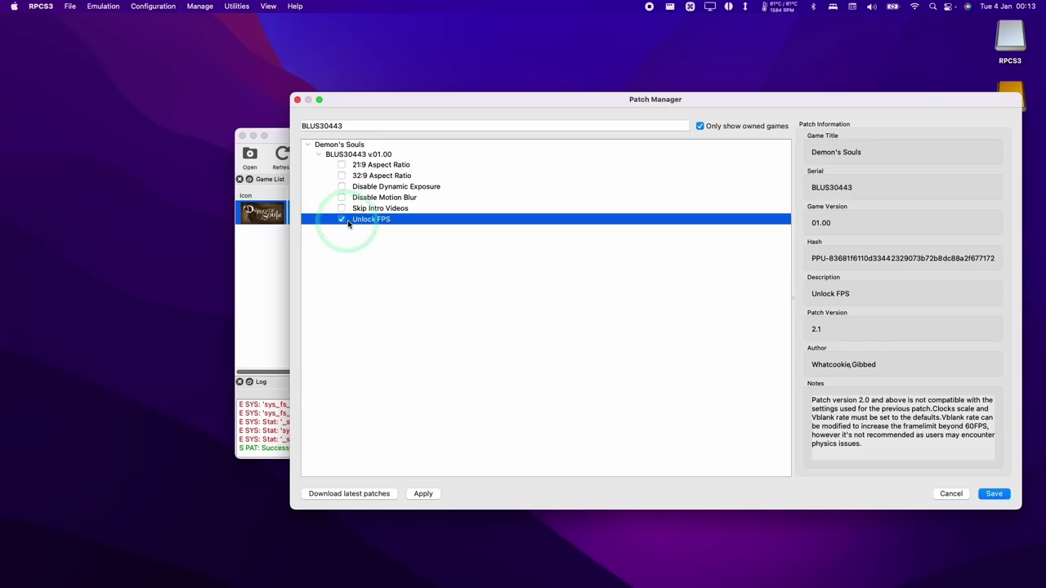
pyautogui.click(361, 208)
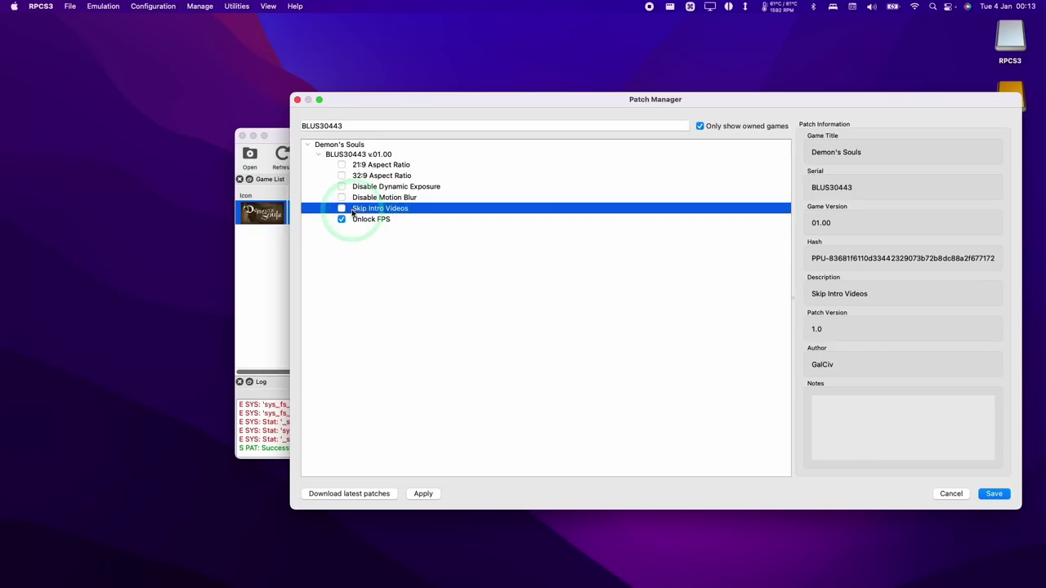
pyautogui.click(994, 494)
# Step: Boot Demon's Souls from the game list with the Unlock FPS patch enabled
pyautogui.click(416, 327)
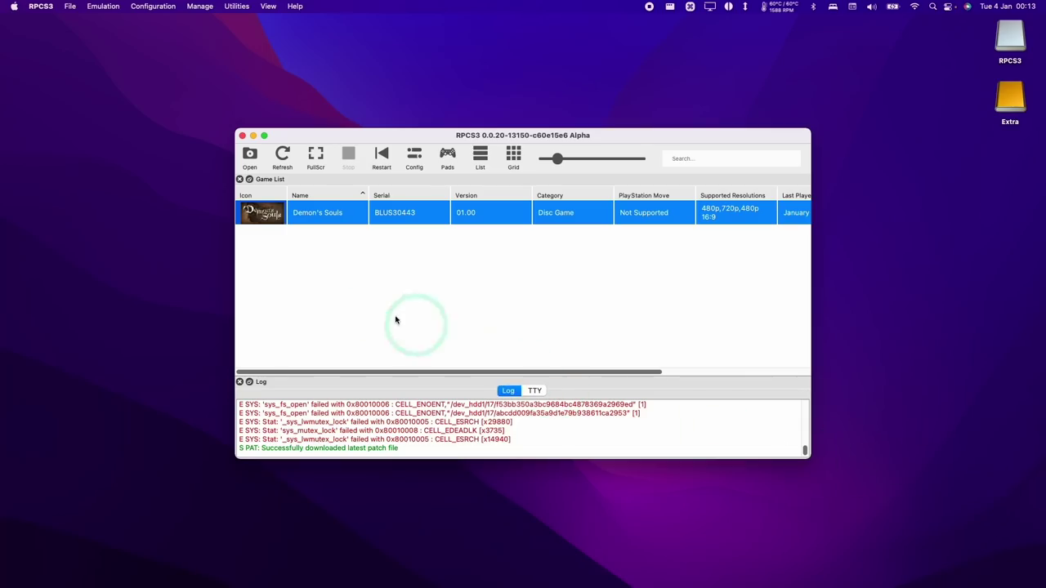
pyautogui.click(279, 231)
pyautogui.doubleClick(278, 219)
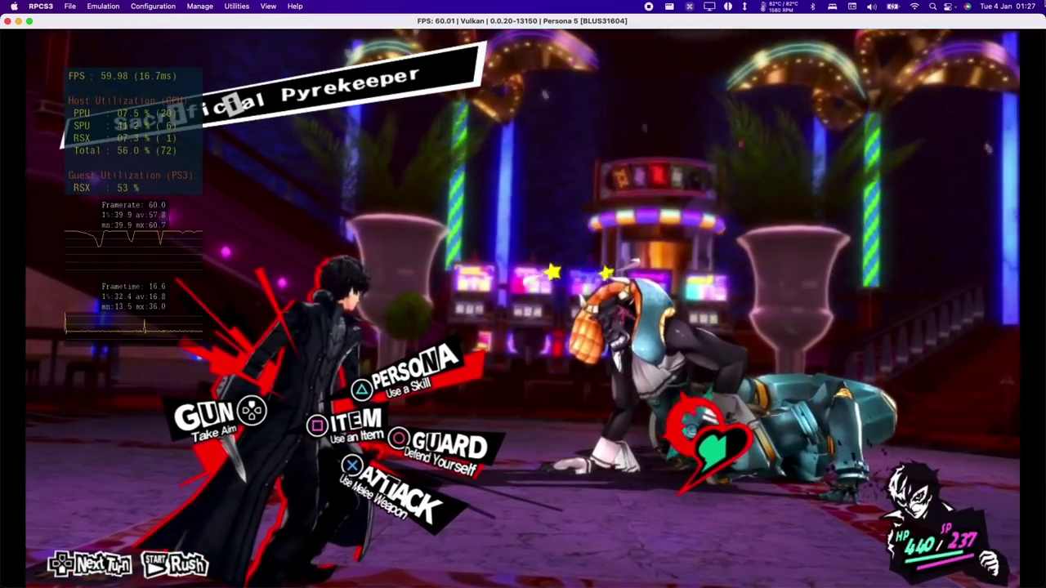
# Step: Browse the Persona skill list during the Persona 5 battle and return to the battle commands
pyautogui.press('v')
pyautogui.press('Down')
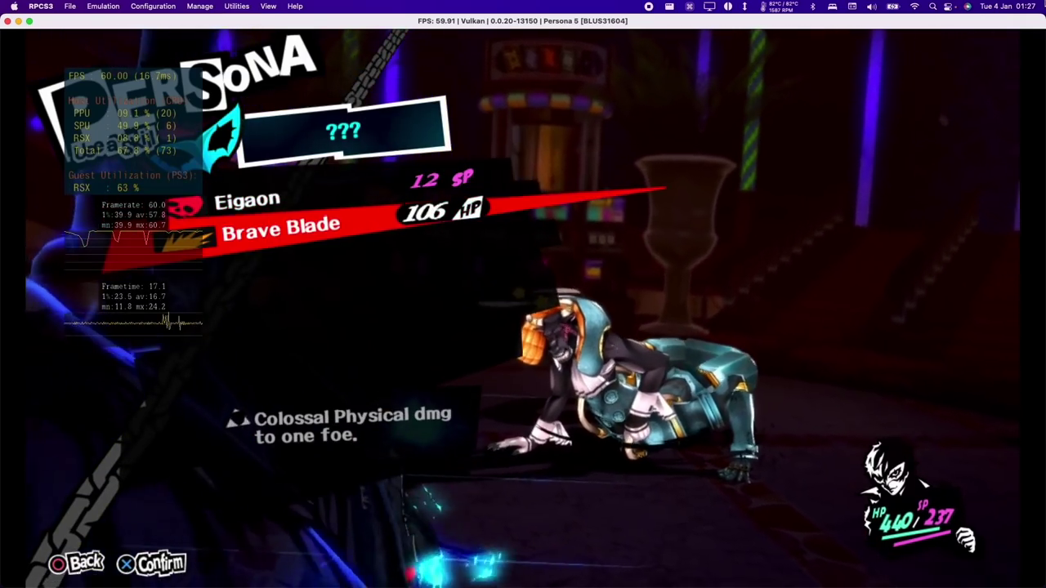
pyautogui.press('Up')
pyautogui.press('c')
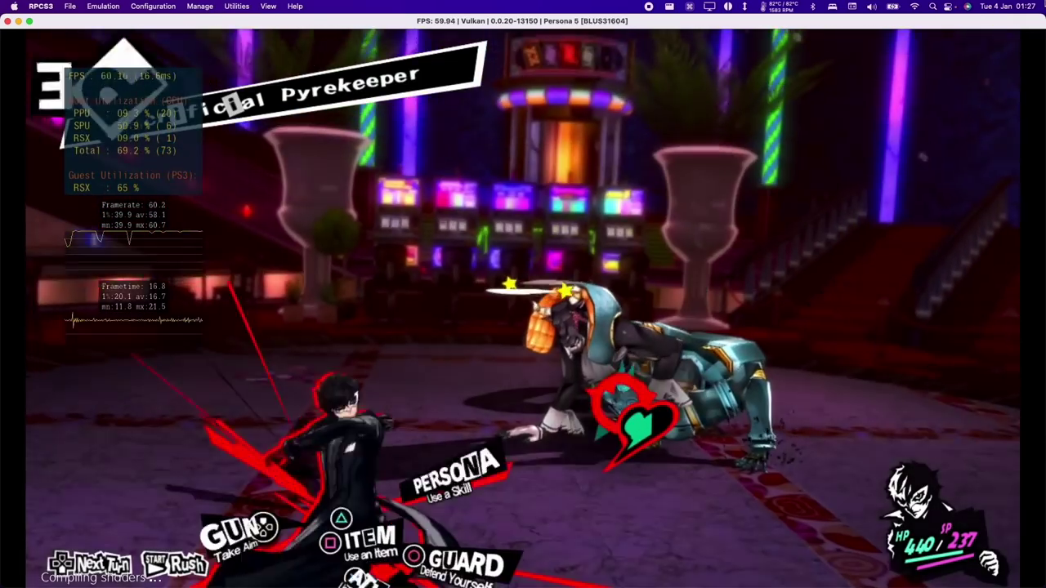
pyautogui.press('x')
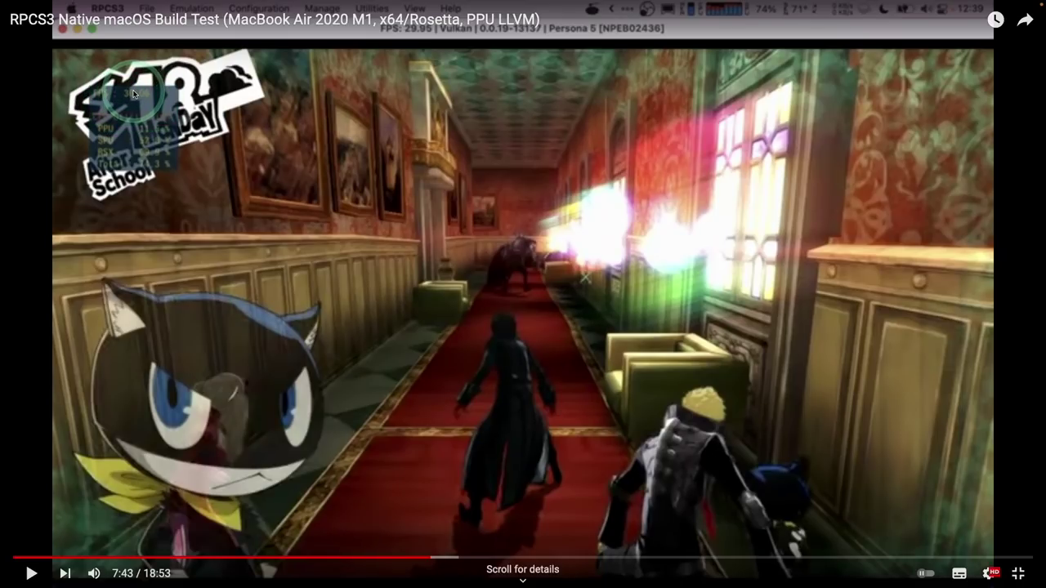
# Step: Exit full-screen playback of the RPCS3 Native macOS Build Test video on YouTube
pyautogui.press('Escape')
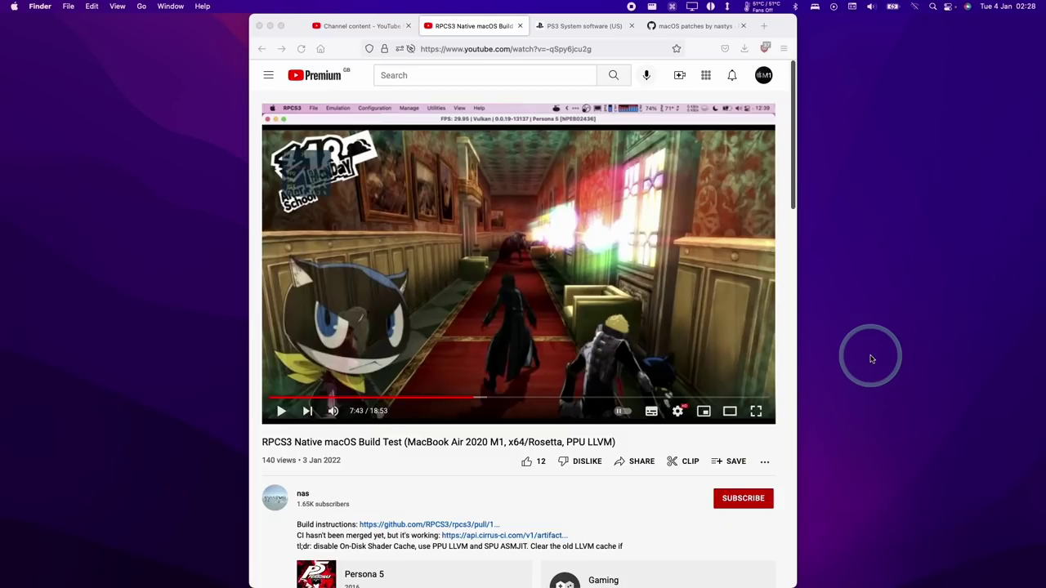